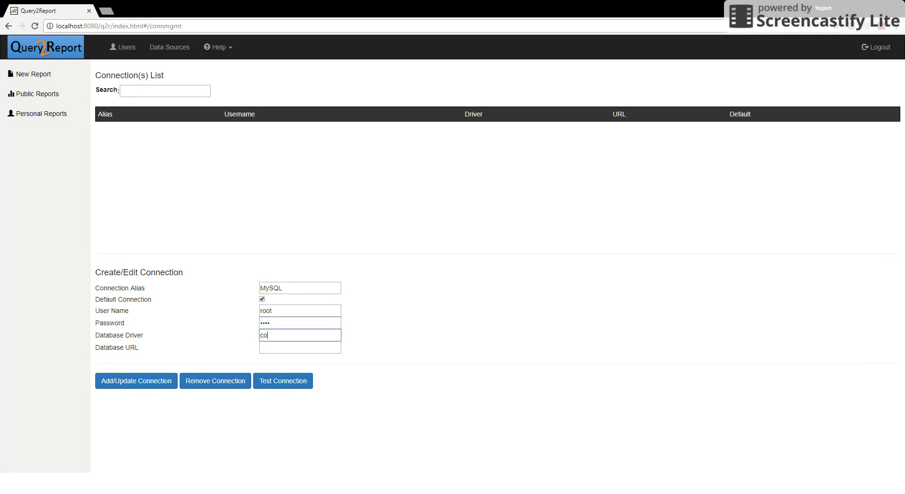
# Enter the MySQL driver com.mysql.jdbc.Driver and URL jdbc:mysql://localhost:3306/sys.
pyautogui.write('jdb')
pyautogui.press('BackSpace')
pyautogui.press('BackSpace')
pyautogui.press('BackSpace')
pyautogui.write('.jdbc.Driver')
pyautogui.press('Tab')
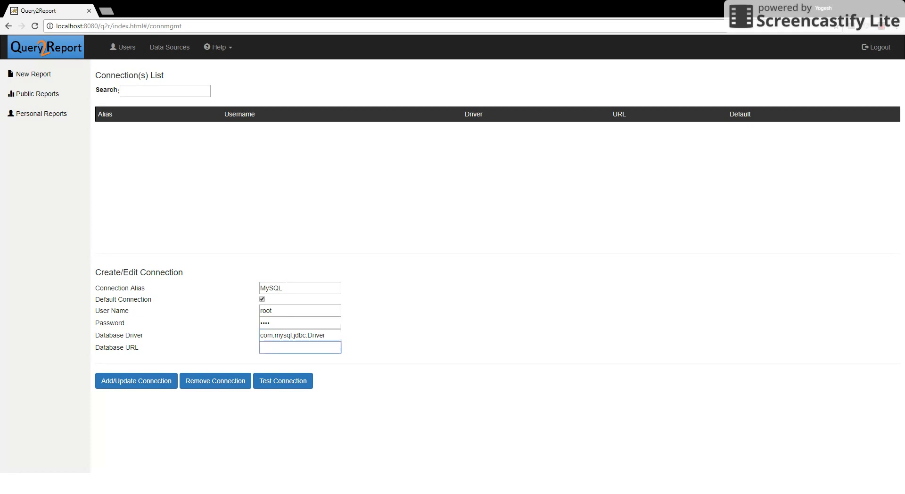
pyautogui.write('jdbc:mysql://loaalhost:3306/')
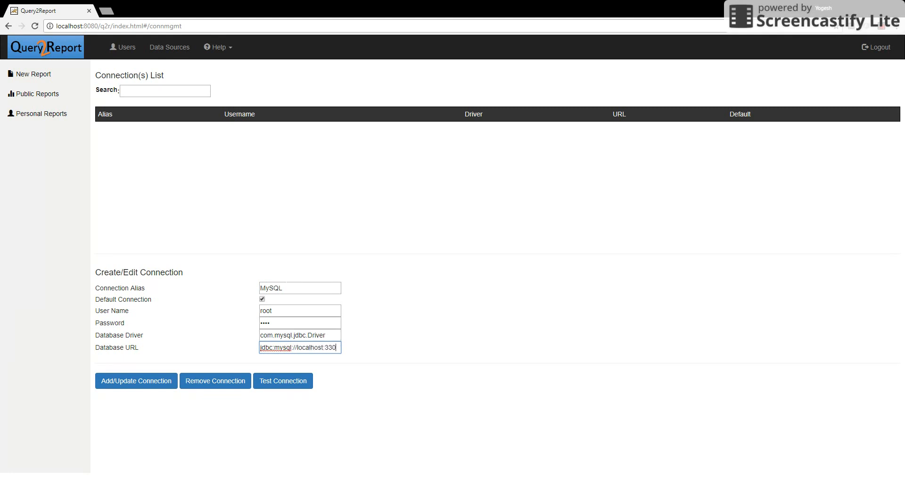
pyautogui.write('sys')
# Save and successfully test the MySQL connection, then go to the user list.
pyautogui.click(154, 379)
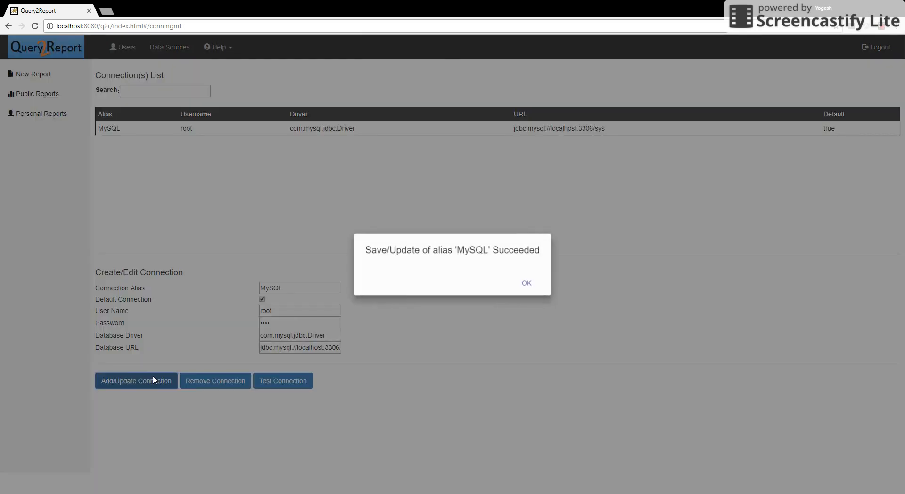
pyautogui.click(521, 281)
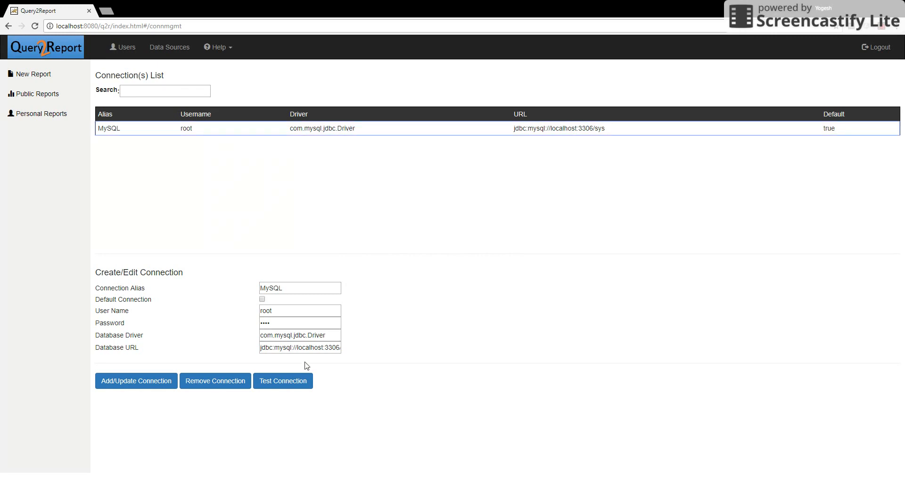
pyautogui.click(303, 380)
pyautogui.click(519, 286)
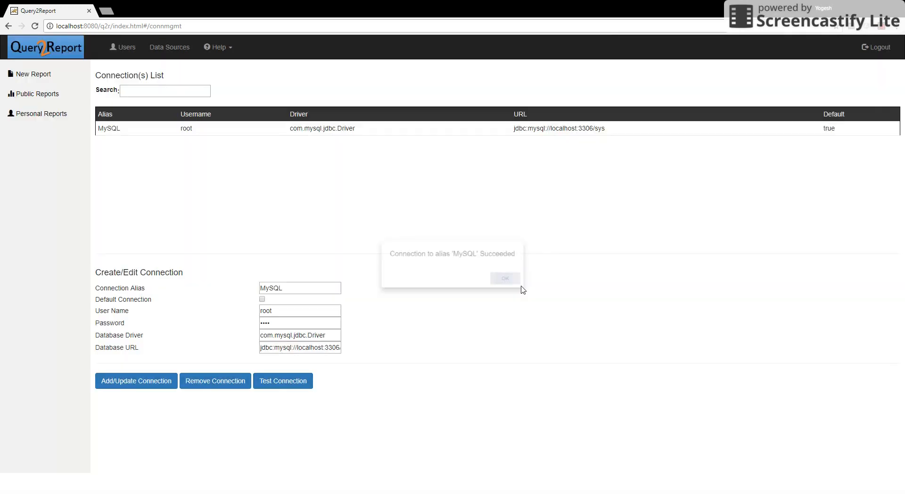
pyautogui.click(133, 55)
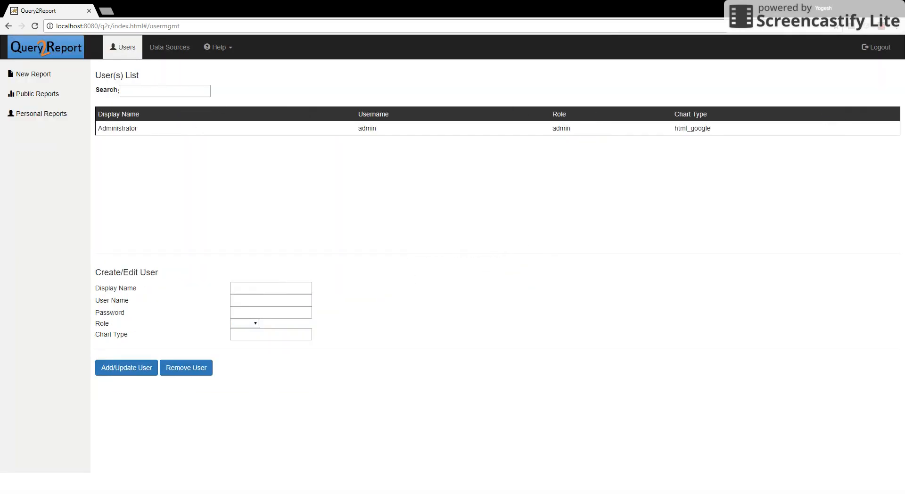
# Create a user1 account (display and user name user1) with a password and the View role.
pyautogui.click(259, 290)
pyautogui.write('user1')
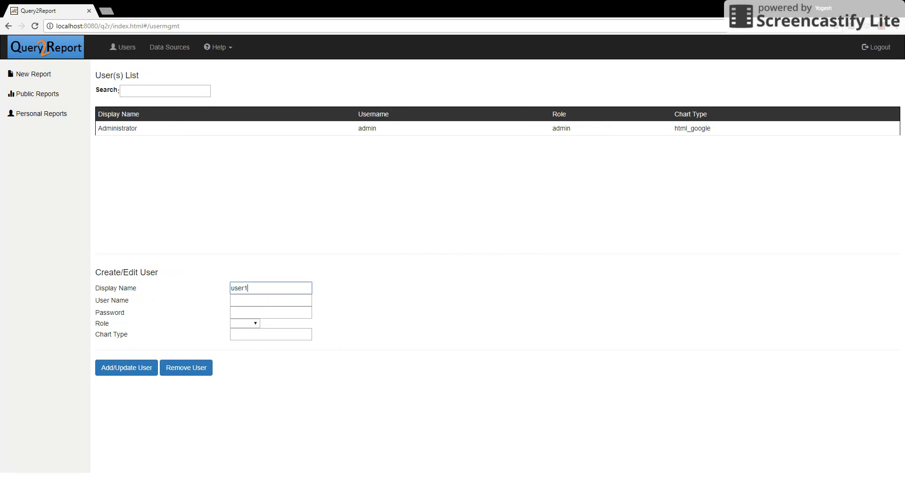
pyautogui.press('Tab')
pyautogui.write('user1')
pyautogui.press('Tab')
pyautogui.write('user1')
pyautogui.press('Tab')
pyautogui.press('Down')
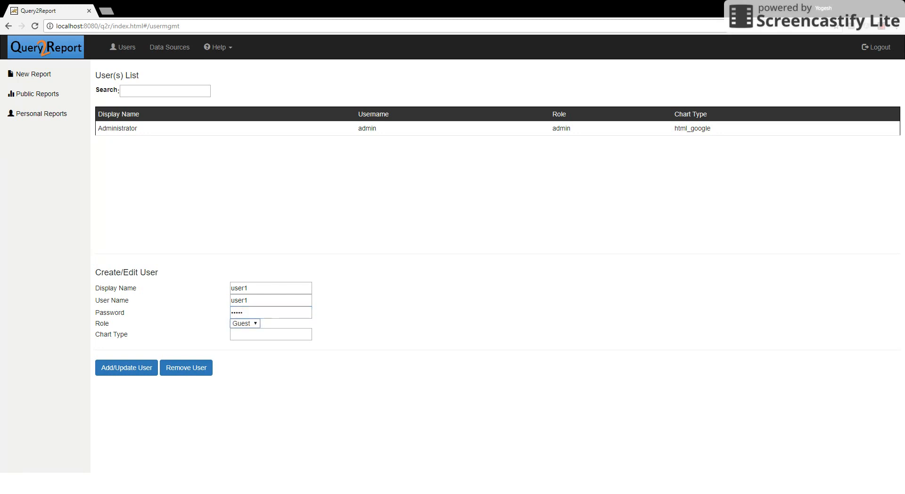
pyautogui.press('Down')
pyautogui.press('Tab')
pyautogui.click(132, 374)
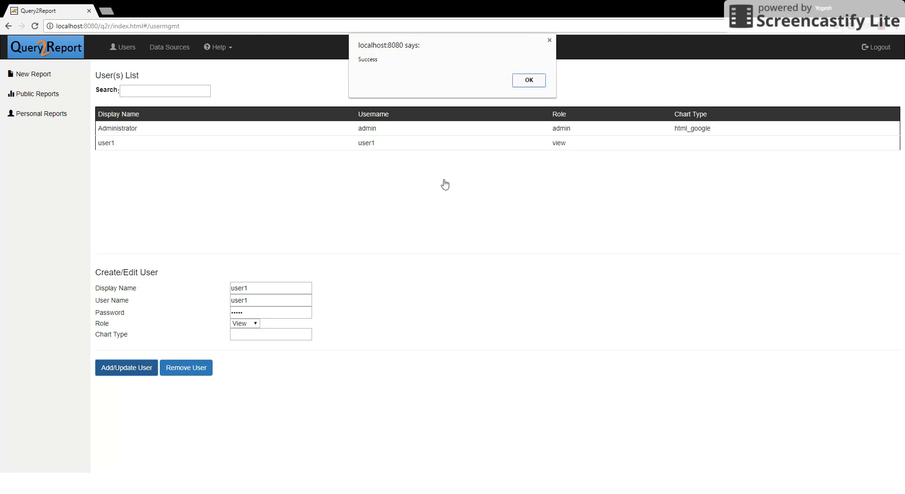
pyautogui.click(528, 81)
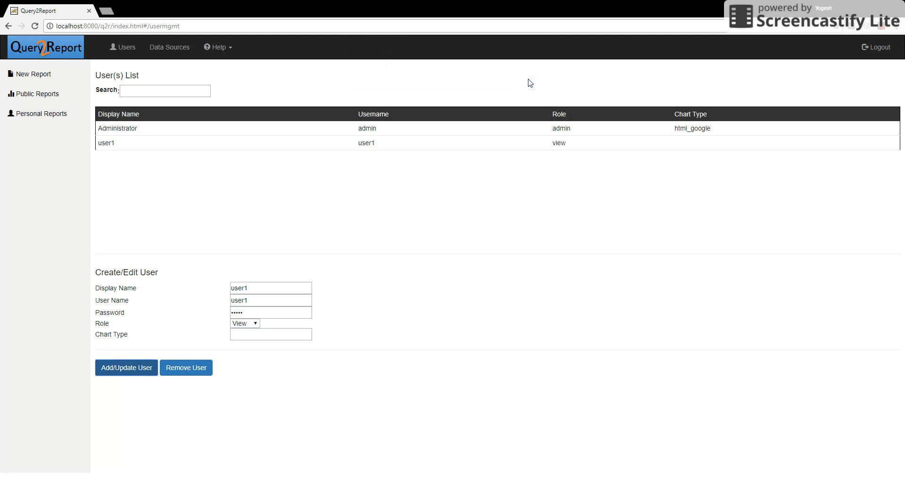
# Create a new public report titled Employees Distribution with its description.
pyautogui.click(51, 98)
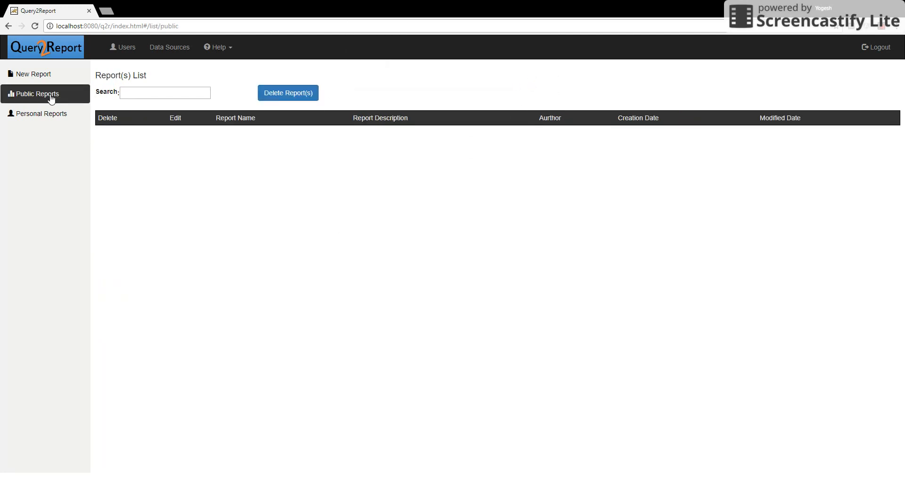
pyautogui.click(39, 76)
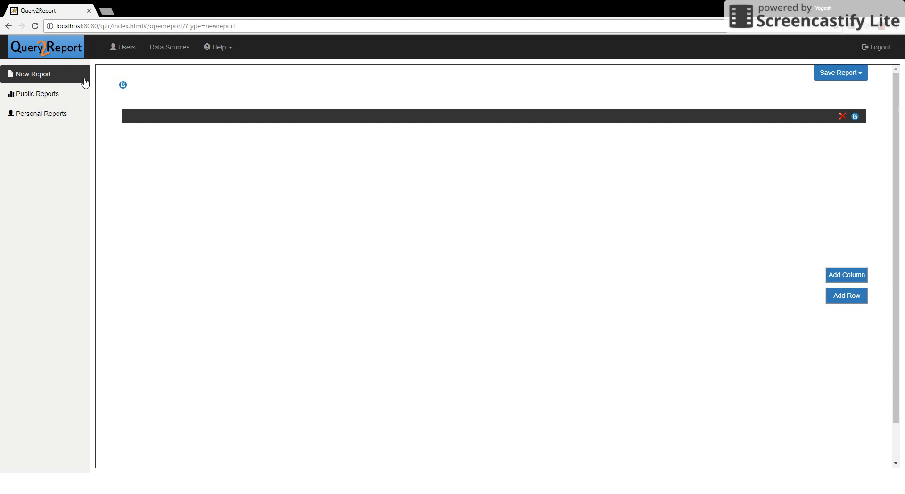
pyautogui.click(123, 86)
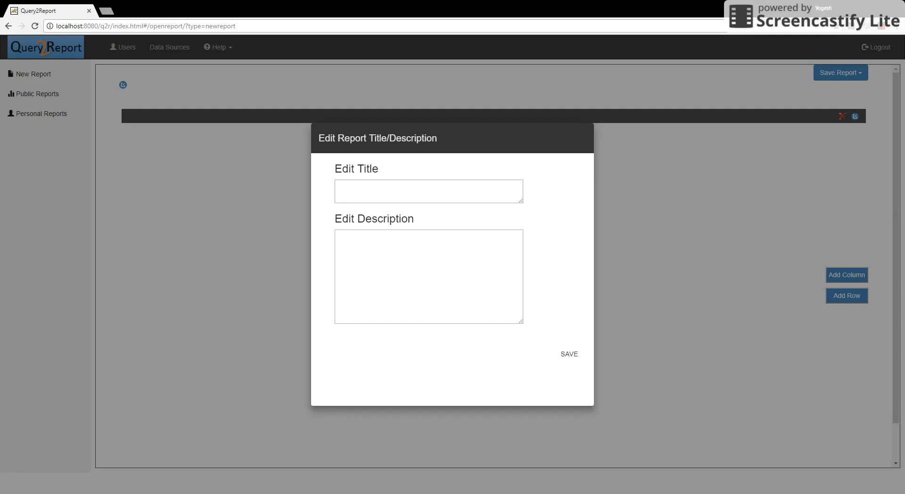
pyautogui.click(340, 189)
pyautogui.write('Employees Distribution')
pyautogui.click(340, 236)
pyautogui.hotkey('alt', 'Tab')
pyautogui.hotkey('alt', 'Tab')
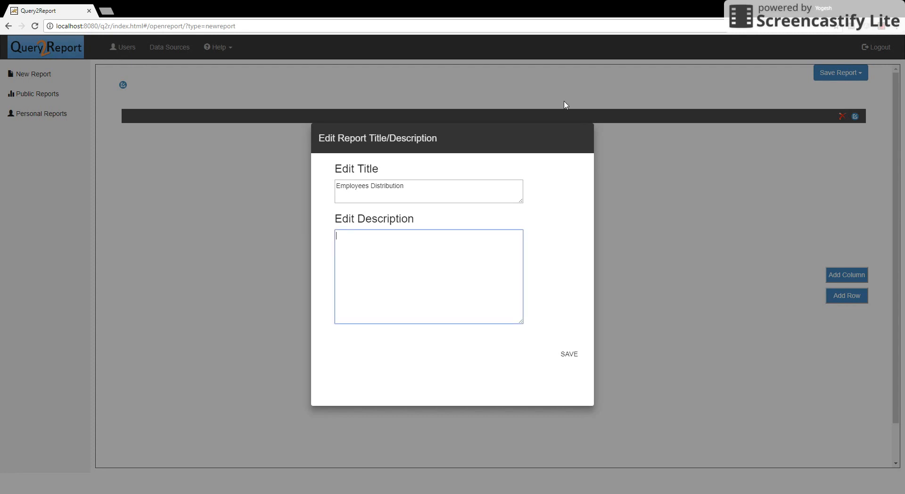
pyautogui.write('This report shows distribution of employess by department, by role, by department by gender and by role by gender')
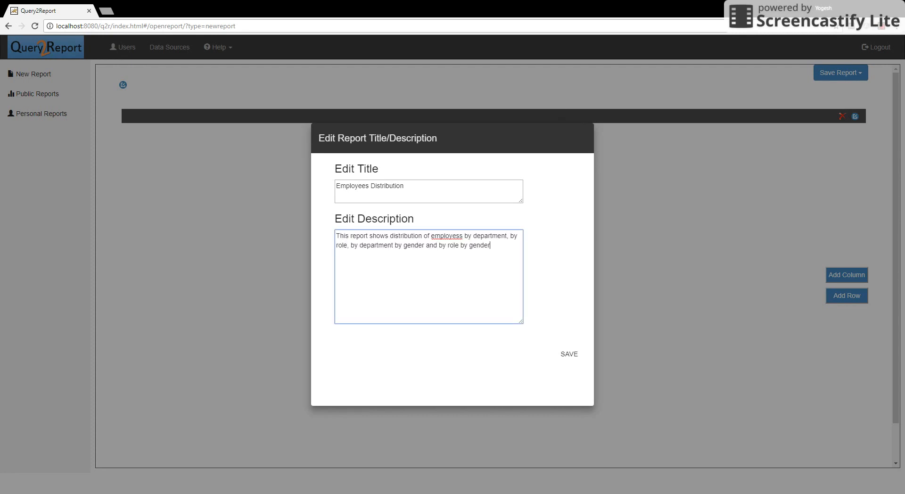
pyautogui.click(575, 356)
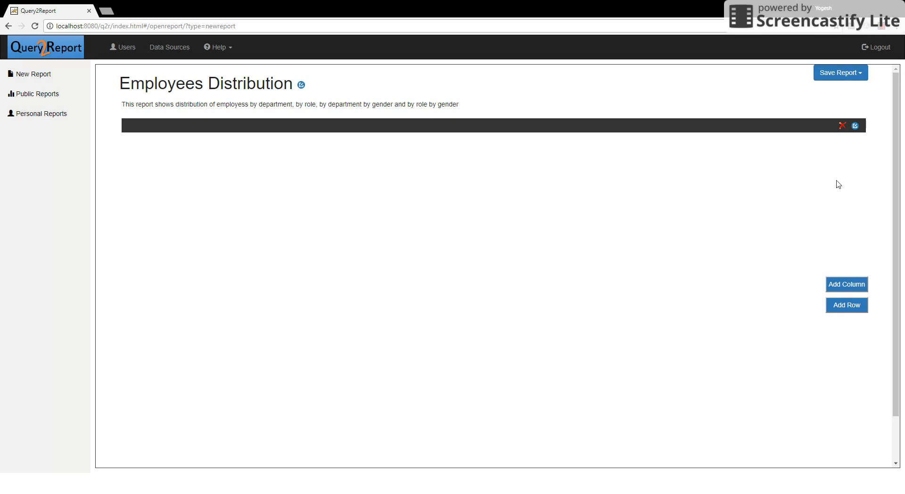
# Lay out the report as a two-by-two grid of panels.
pyautogui.click(841, 305)
pyautogui.click(844, 285)
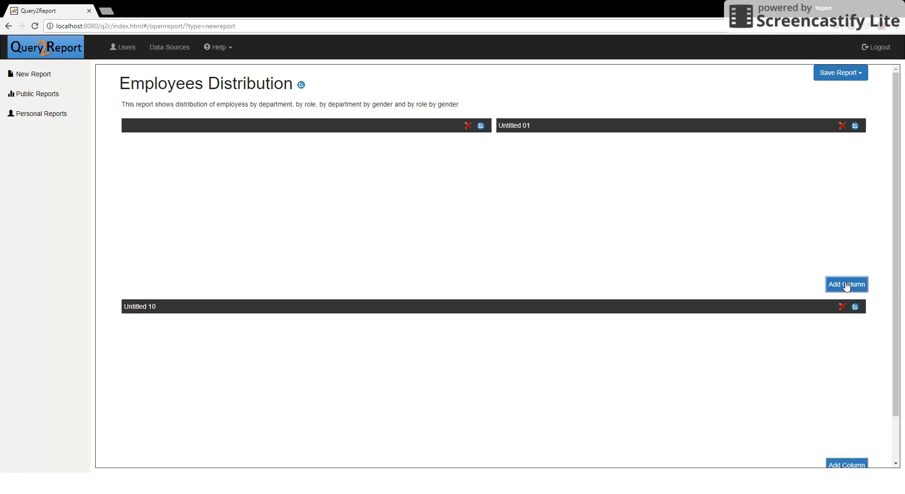
pyautogui.click(853, 465)
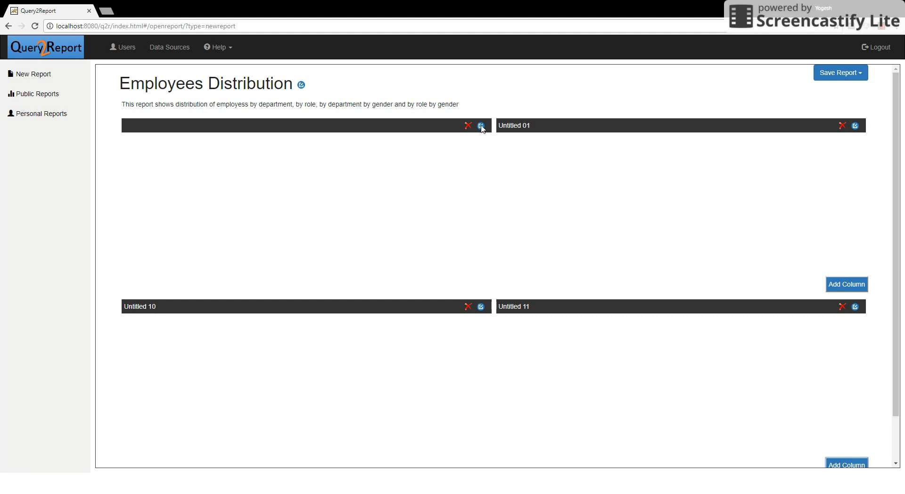
# Title the first panel Employees By Department and paste its employee count query.
pyautogui.click(481, 125)
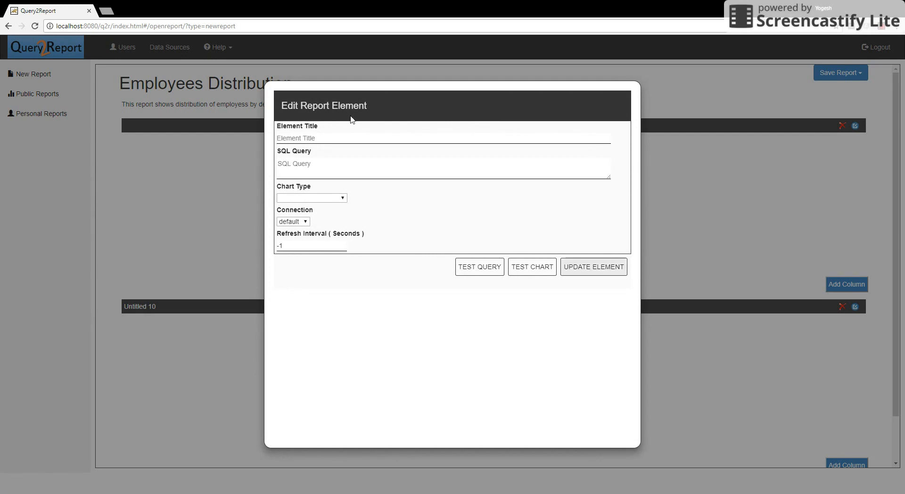
pyautogui.click(344, 137)
pyautogui.write('Employees By Department')
pyautogui.hotkey('alt', 'Tab')
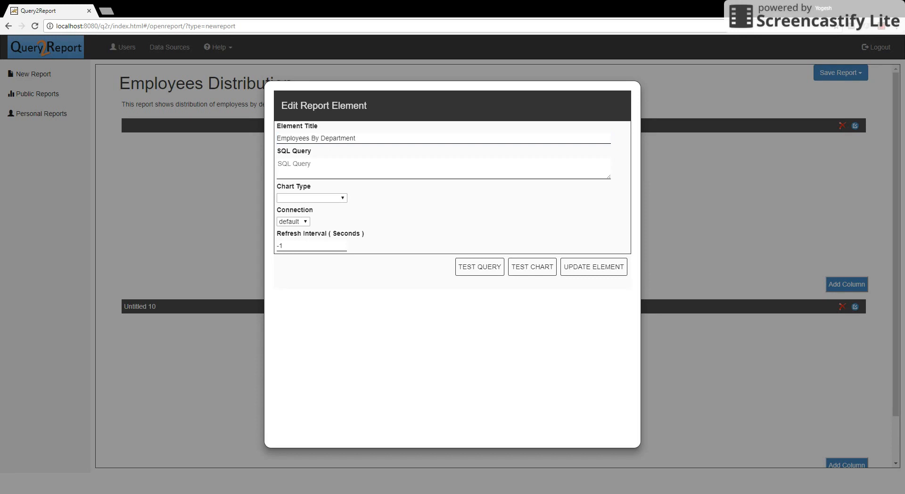
pyautogui.hotkey('alt', 'Tab')
pyautogui.press('Tab')
pyautogui.write("select dept_name,count(*) from employees.dept_emp,employees.departments where to_date='9999-01-01' and dept_emp.dept_no=departments.dept_no group by dept_name")
# Make it a Pie Chart, test the query and chart, apply it, then edit Untitled 01.
pyautogui.click(304, 197)
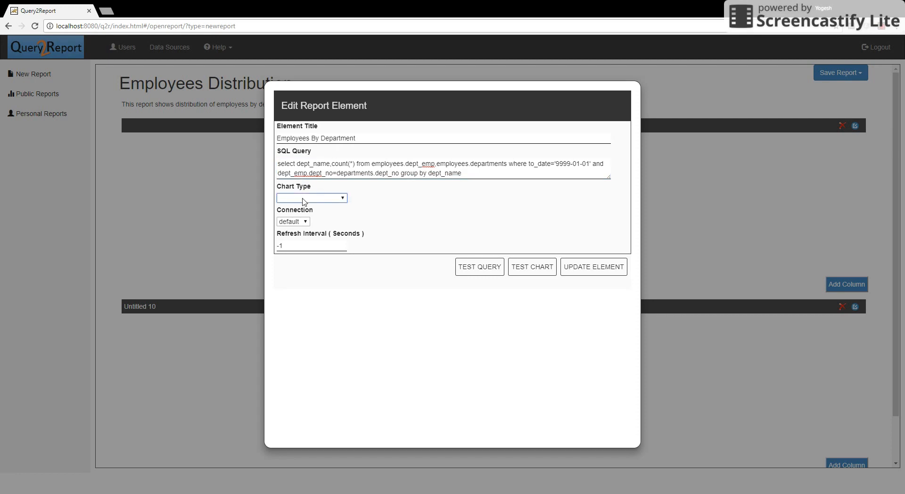
pyautogui.click(300, 232)
pyautogui.click(481, 269)
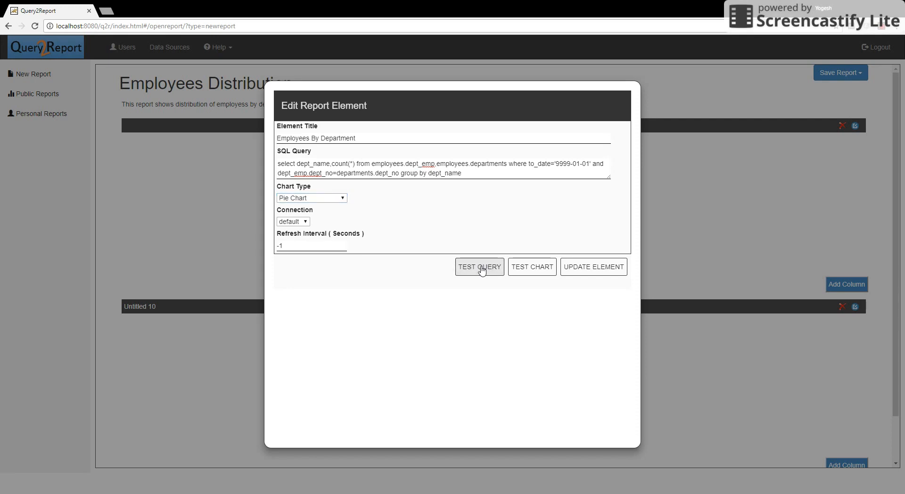
pyautogui.click(526, 270)
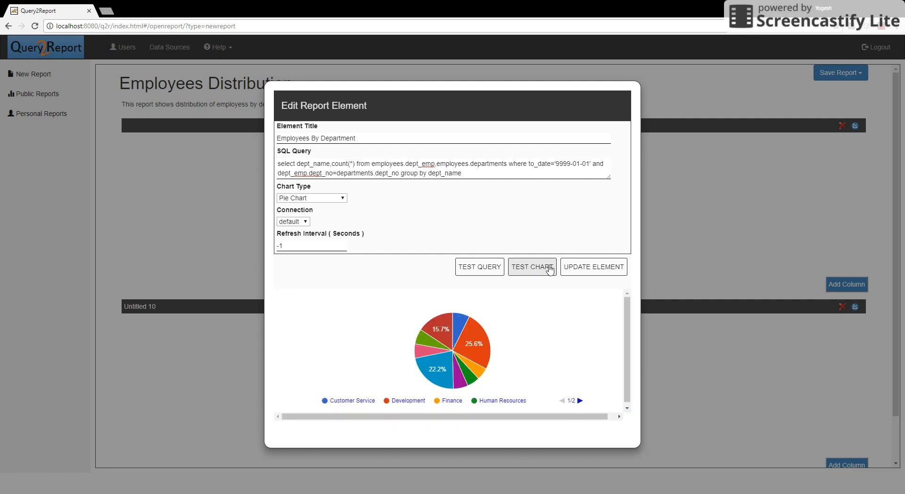
pyautogui.click(579, 269)
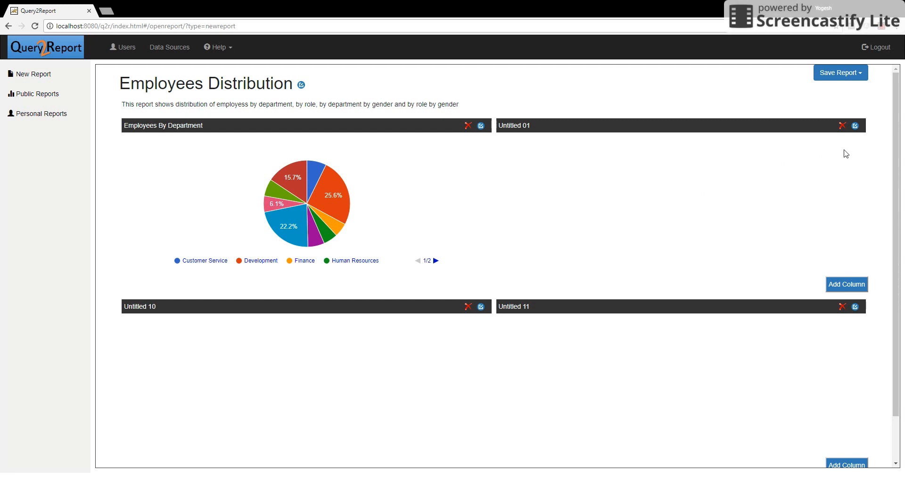
pyautogui.click(855, 125)
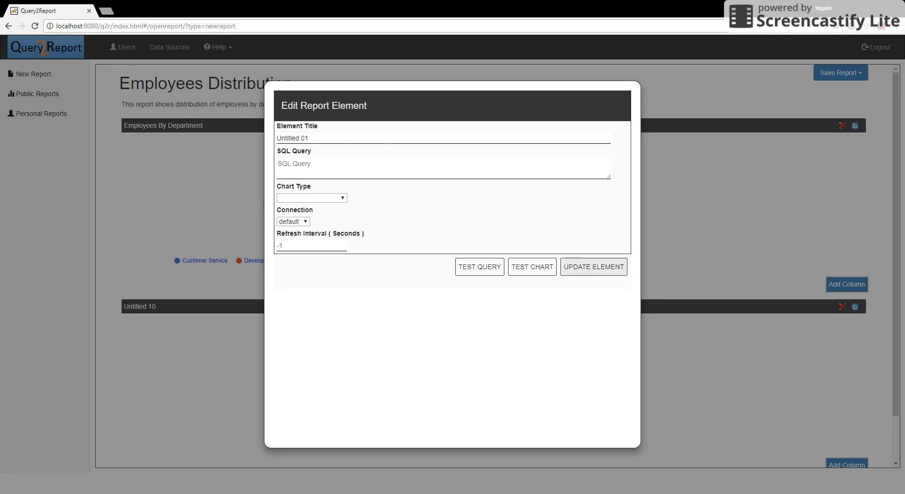
# Retitle the panel Employees By Department By Gender as a male/female-per-department Column Chart.
pyautogui.doubleClick(320, 138)
pyautogui.hotkey('ctrl', 'a')
pyautogui.write('Employees By Department By Gender')
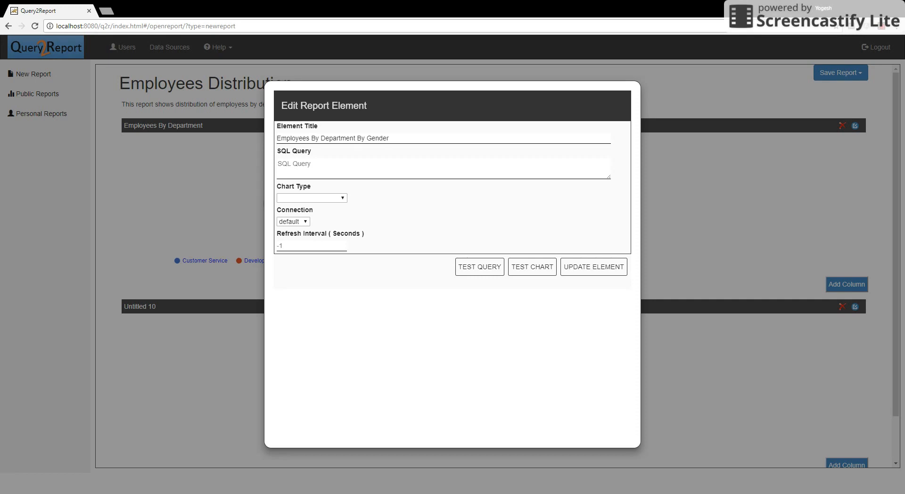
pyautogui.click(320, 160)
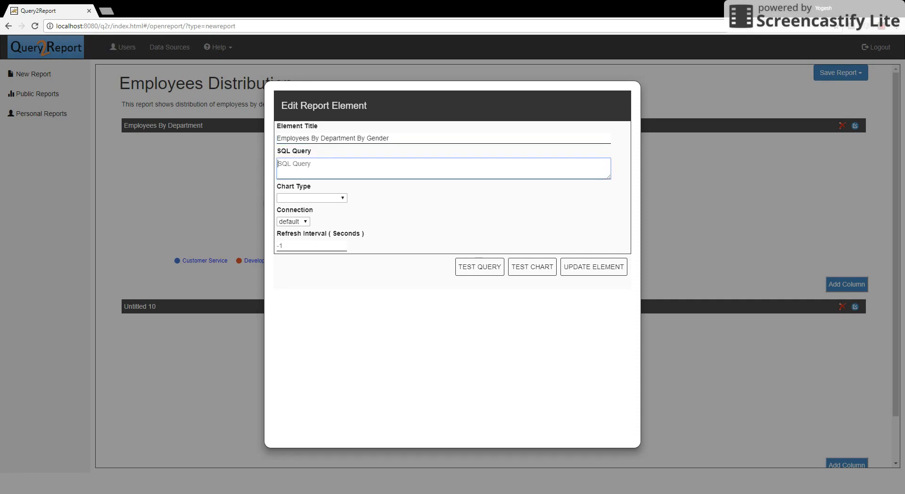
pyautogui.hotkey('ctrl', 'v')
pyautogui.click(321, 198)
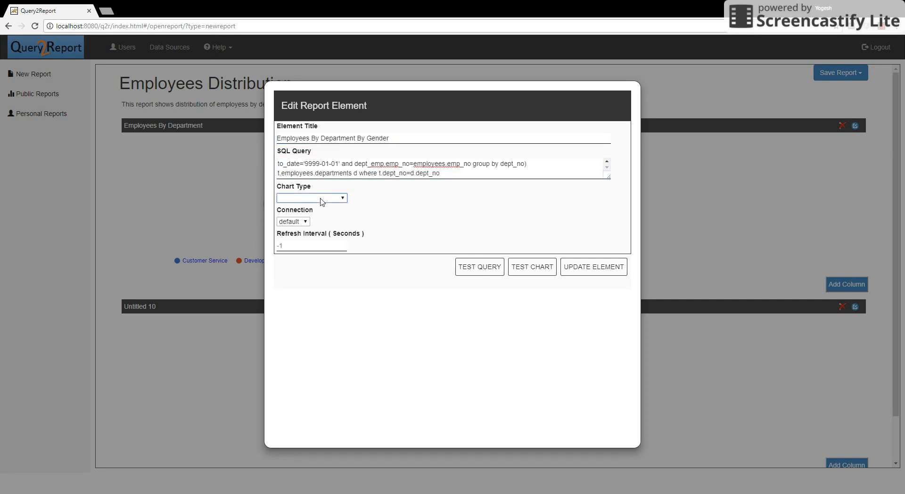
pyautogui.click(323, 300)
pyautogui.click(467, 271)
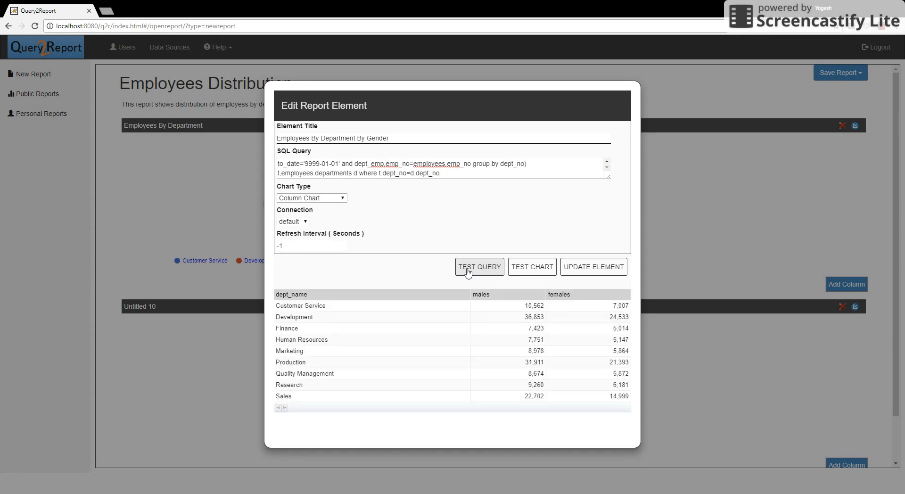
pyautogui.click(528, 277)
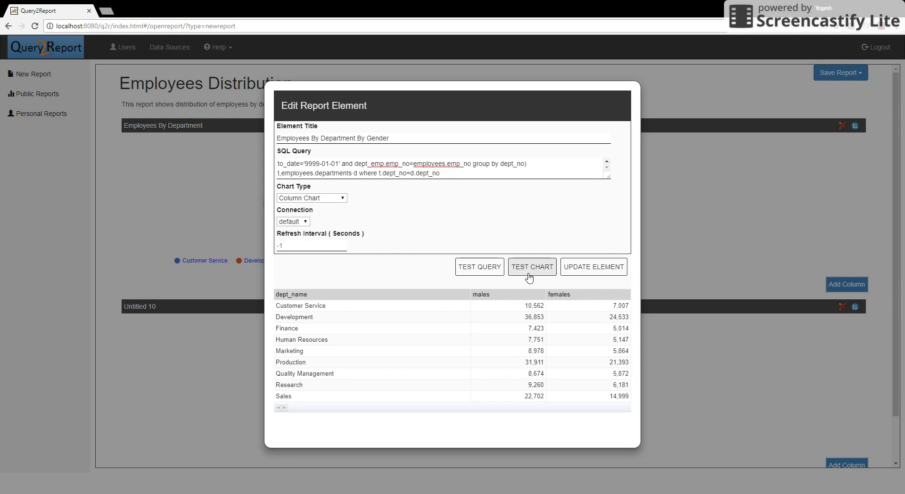
pyautogui.click(585, 268)
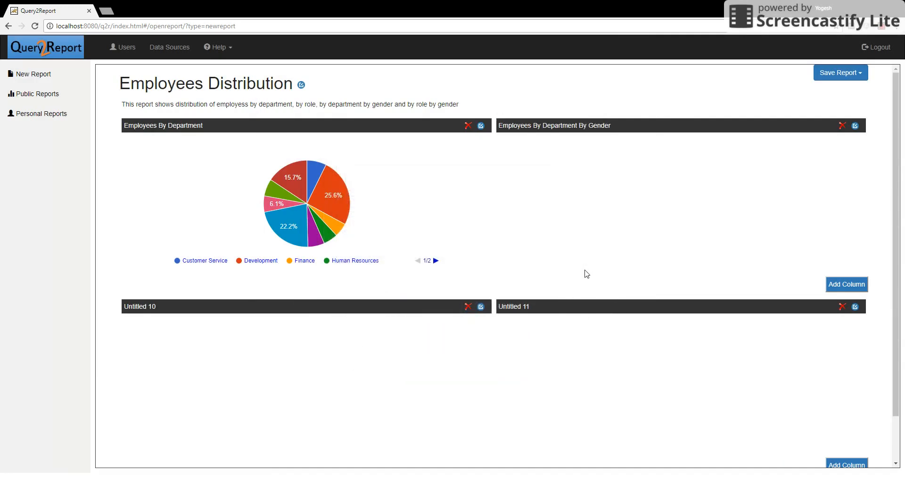
# Rename Untitled 10 to Employees By Designation and paste its designation query.
pyautogui.click(480, 307)
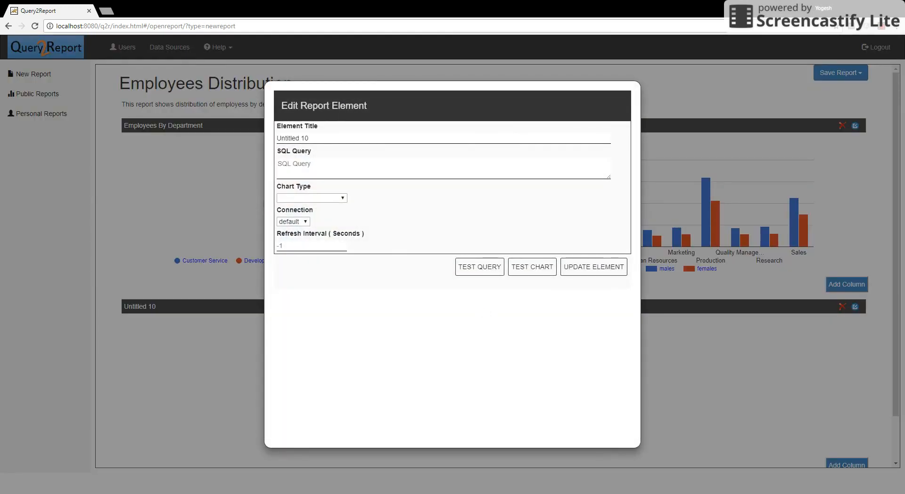
pyautogui.click(377, 137)
pyautogui.tripleClick(378, 140)
pyautogui.write('Employees By Designation')
pyautogui.hotkey('alt', 'Tab')
pyautogui.hotkey('alt', 'Tab')
pyautogui.press('Tab')
pyautogui.hotkey('ctrl', 'v')
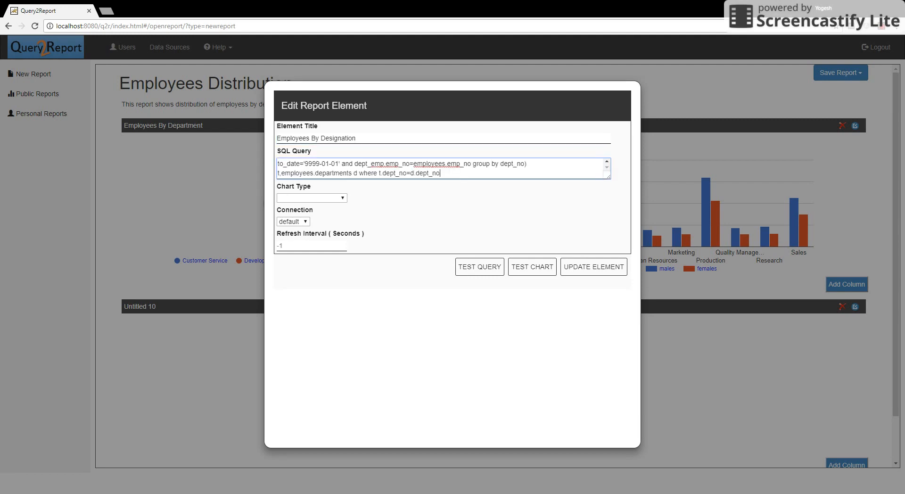
# Make it a Pie Chart, test the query and chart preview, and apply it.
pyautogui.click(332, 197)
pyautogui.click(320, 221)
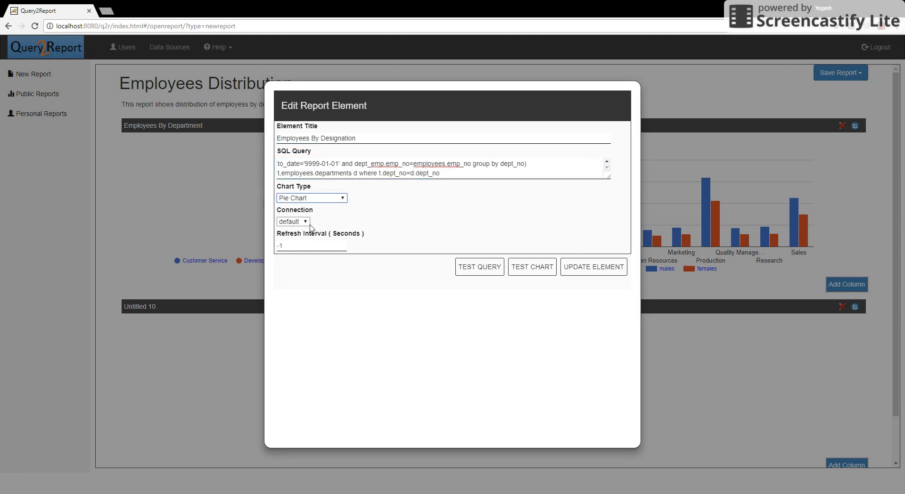
pyautogui.click(481, 268)
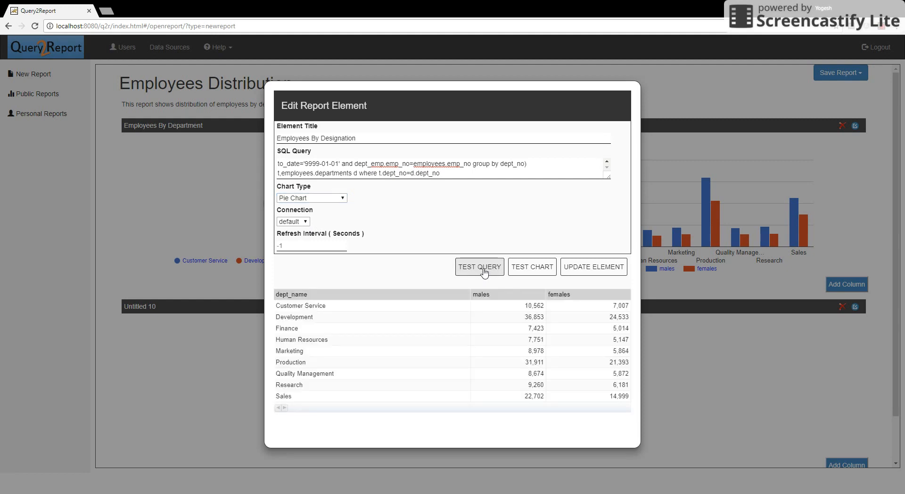
pyautogui.click(516, 271)
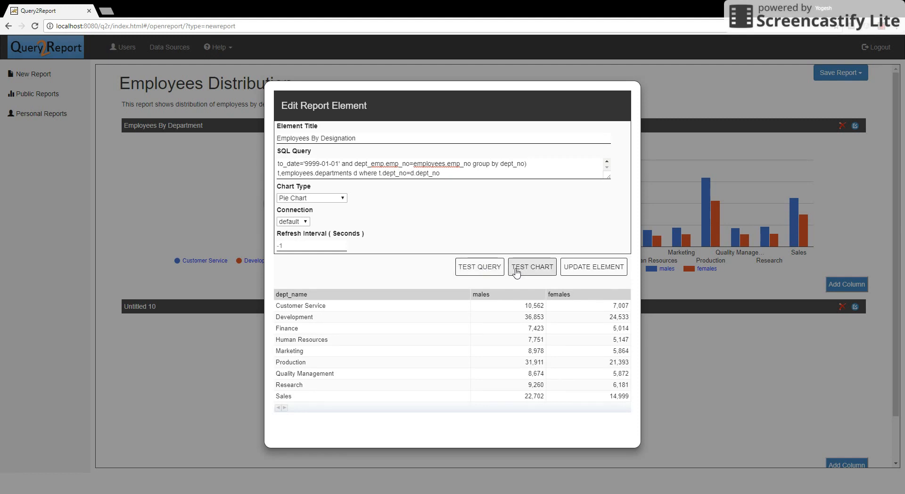
pyautogui.click(516, 271)
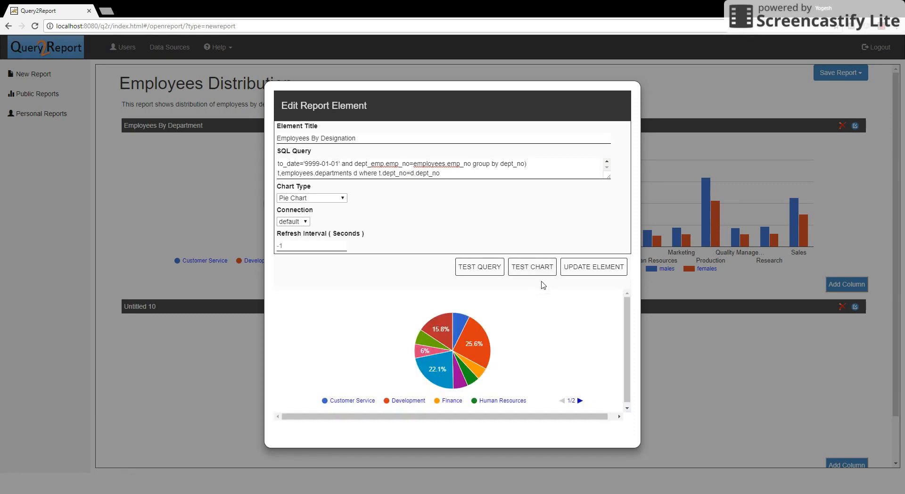
pyautogui.click(586, 267)
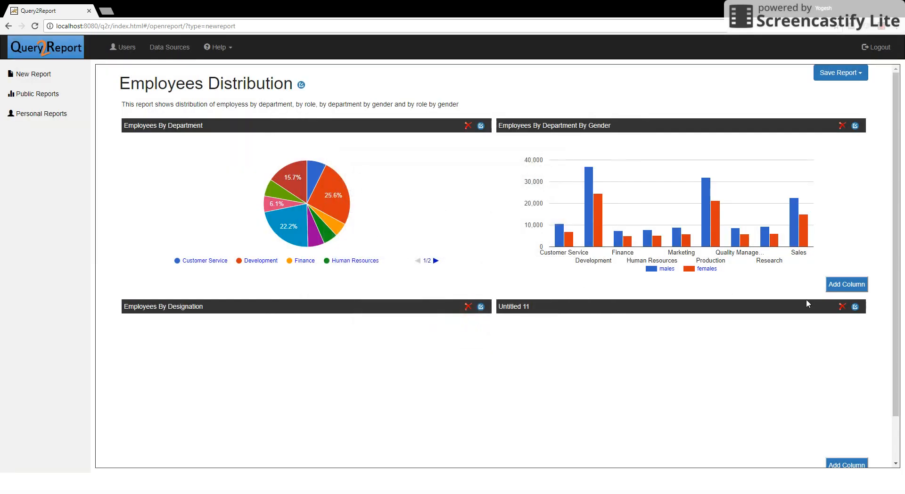
# Rename Untitled 11 to Employees By Designation By Gender and paste its query.
pyautogui.click(855, 307)
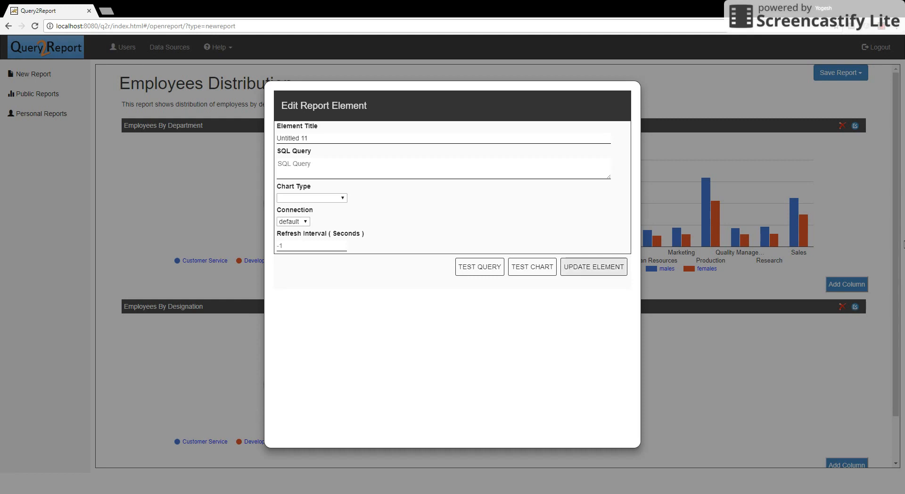
pyautogui.doubleClick(304, 138)
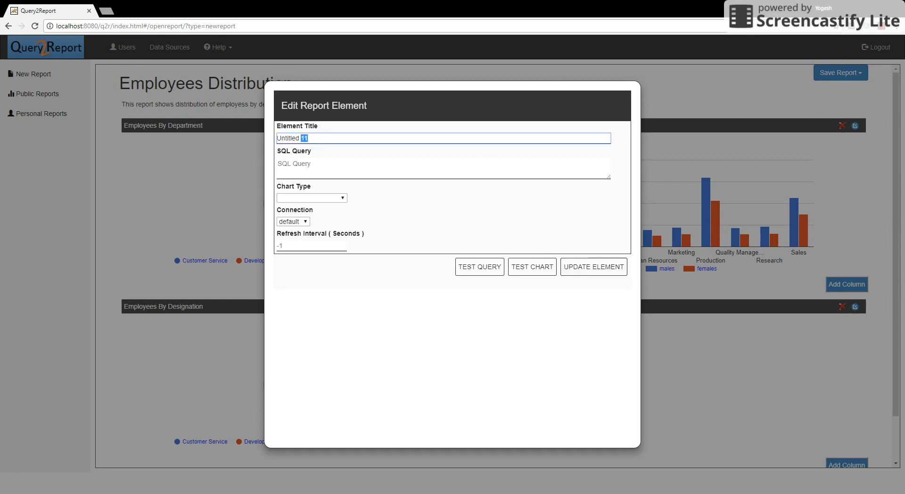
pyautogui.tripleClick(304, 138)
pyautogui.write('Employees By Designation By Gender')
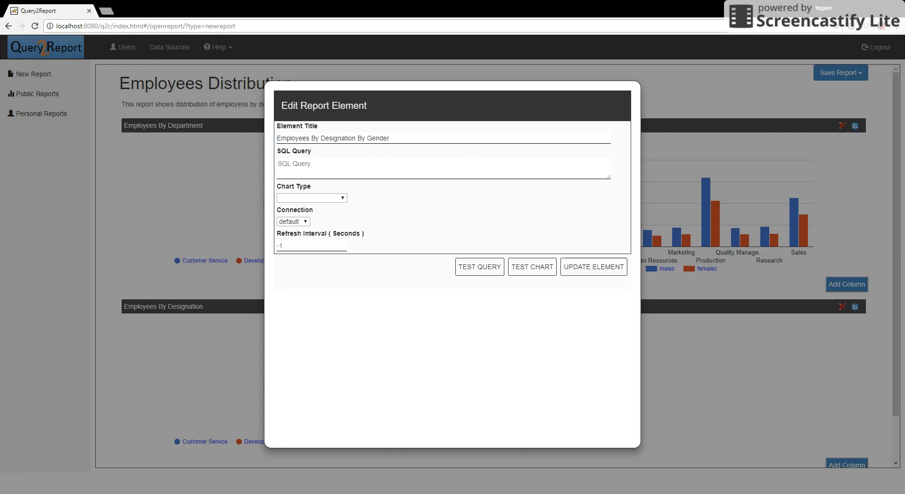
pyautogui.click(429, 163)
pyautogui.hotkey('ctrl', 'v')
# Make it a Column Chart, test and apply it, then bring up the save options.
pyautogui.click(339, 197)
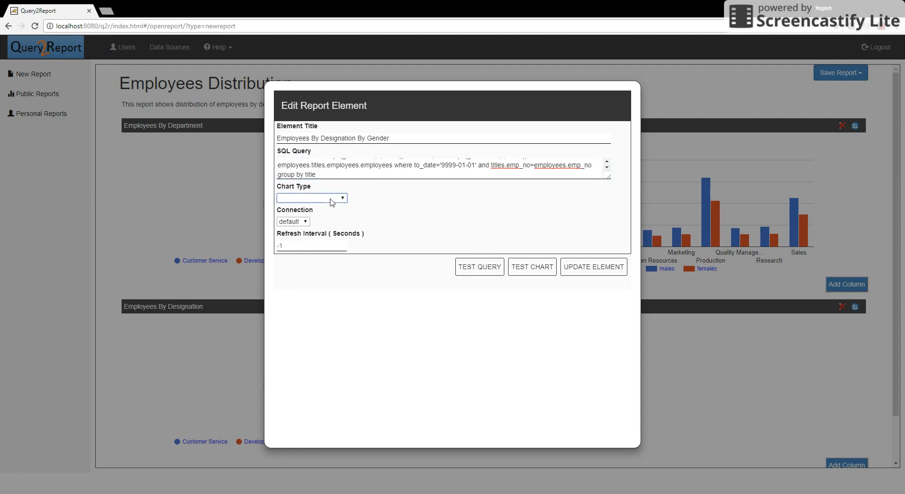
pyautogui.click(323, 307)
pyautogui.click(476, 271)
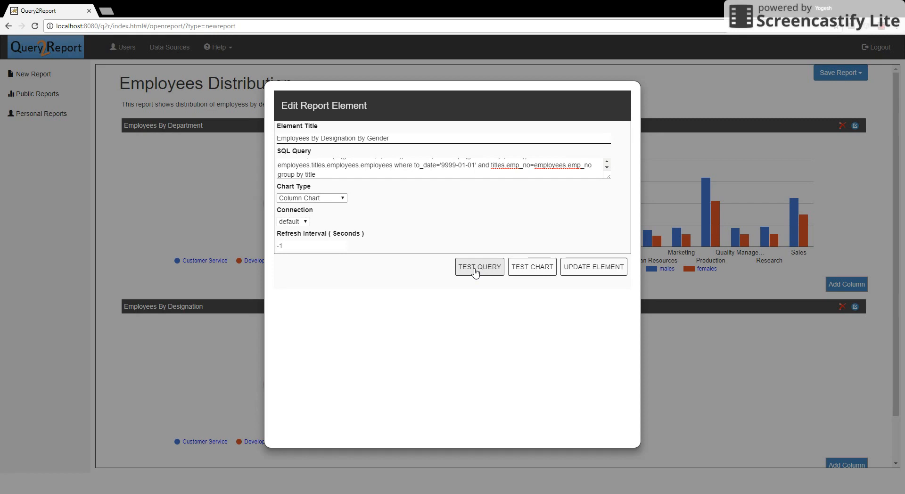
pyautogui.click(542, 267)
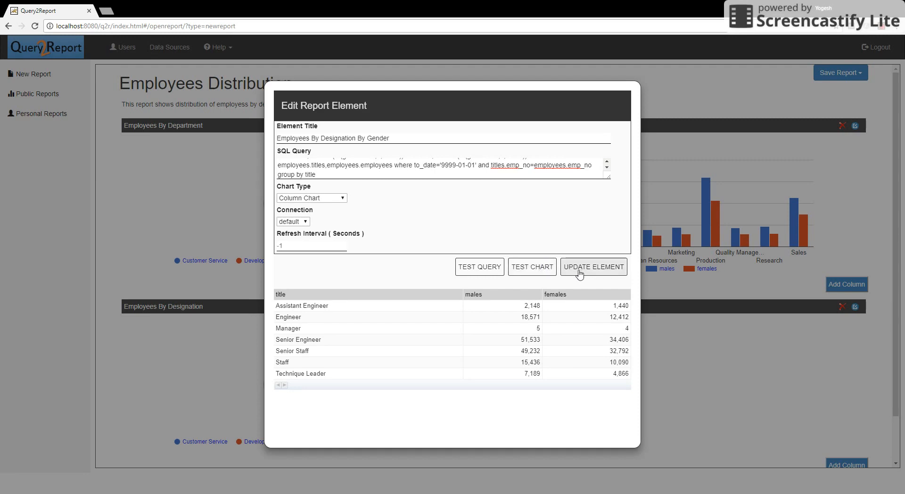
pyautogui.click(549, 268)
pyautogui.click(582, 272)
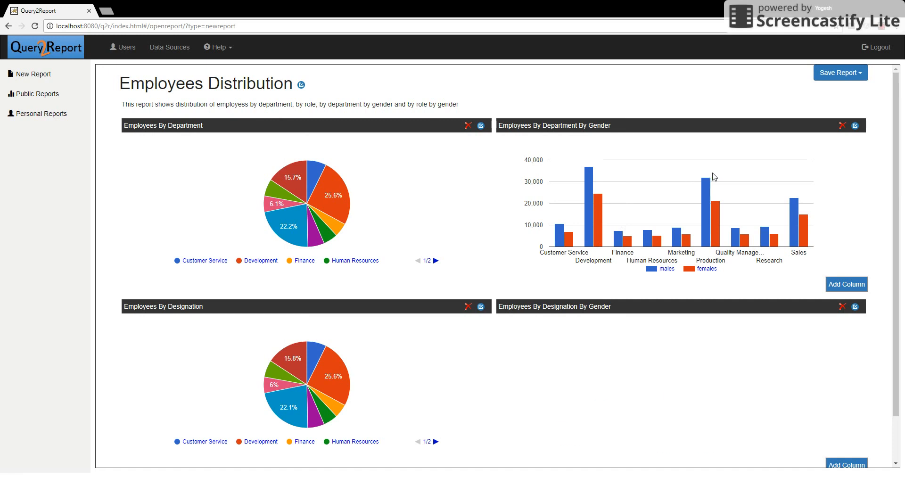
pyautogui.click(837, 75)
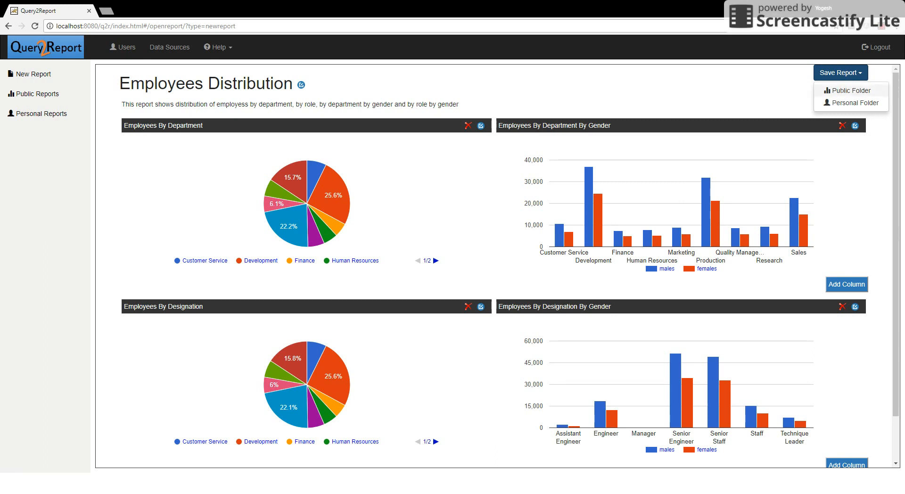
# Save Employees Distribution to the Public Folder and check it opens from Public Reports.
pyautogui.click(844, 91)
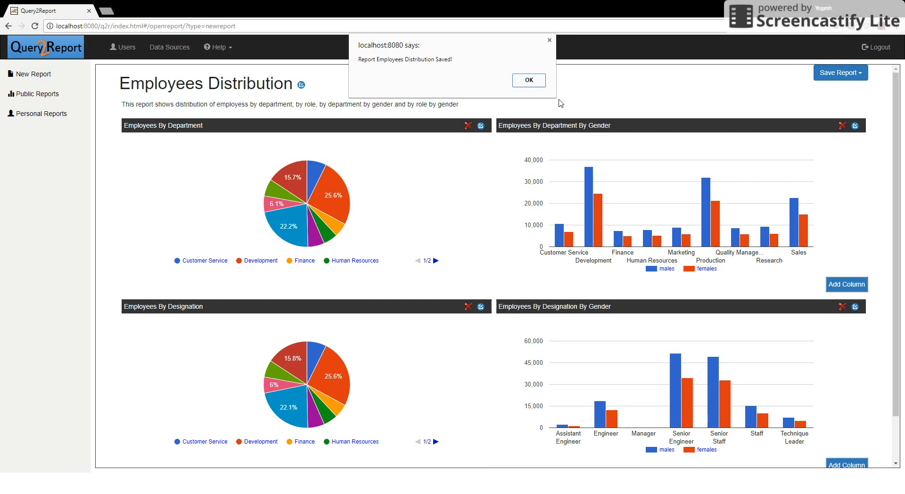
pyautogui.click(528, 85)
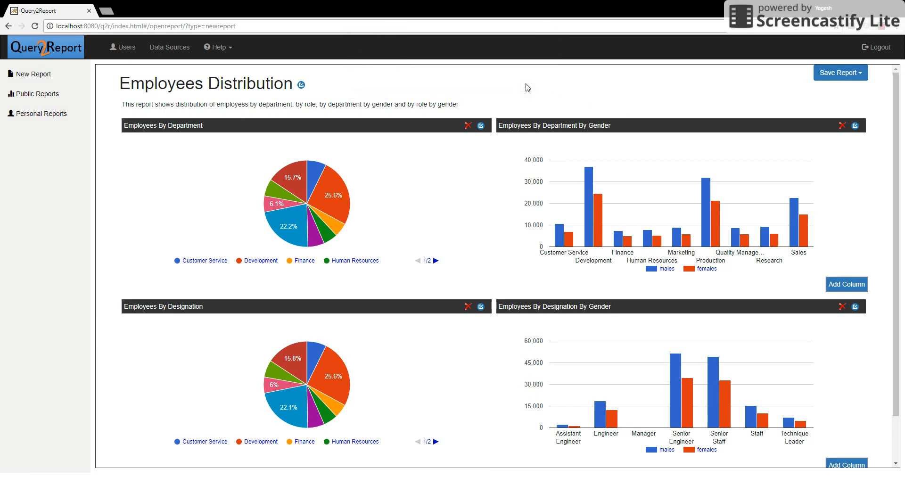
pyautogui.click(34, 98)
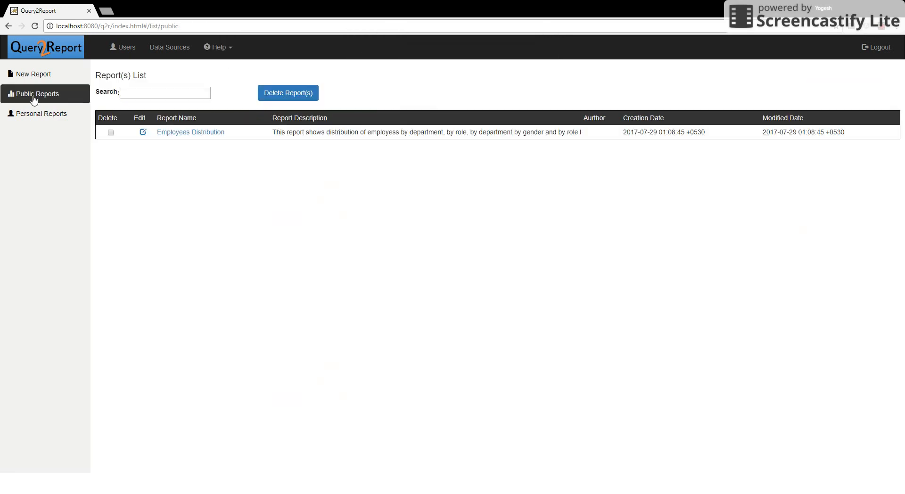
pyautogui.click(187, 135)
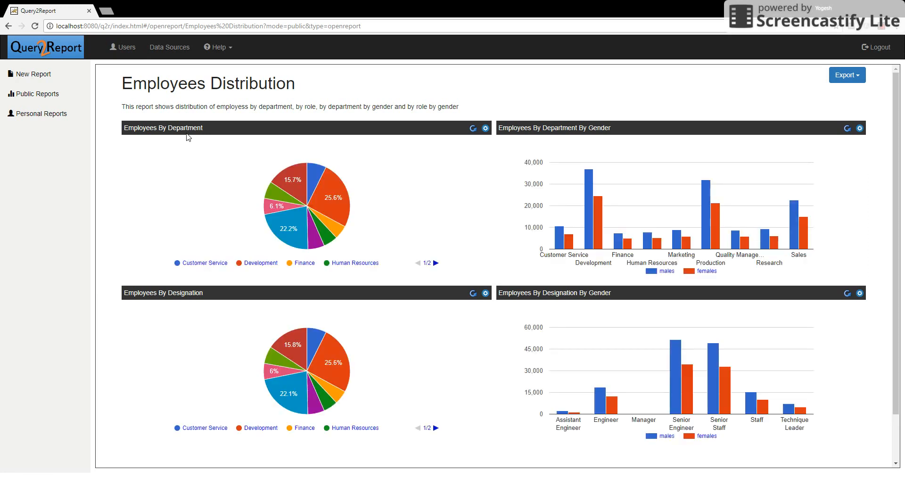
pyautogui.click(63, 102)
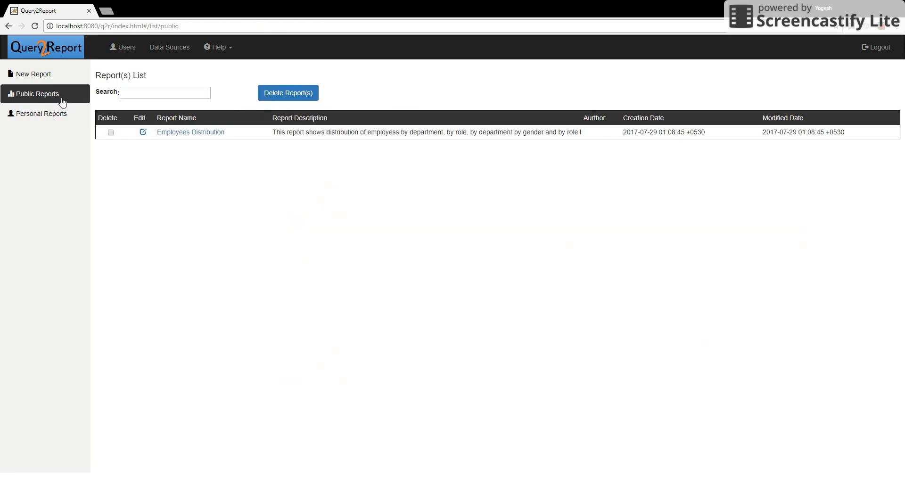
# Start a new report titled and described Employee Hire Summary, with a second row.
pyautogui.click(45, 80)
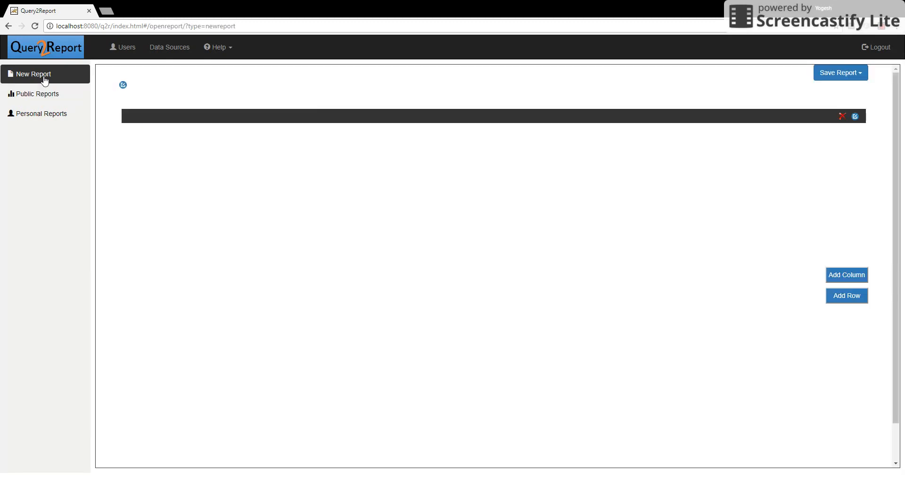
pyautogui.click(123, 85)
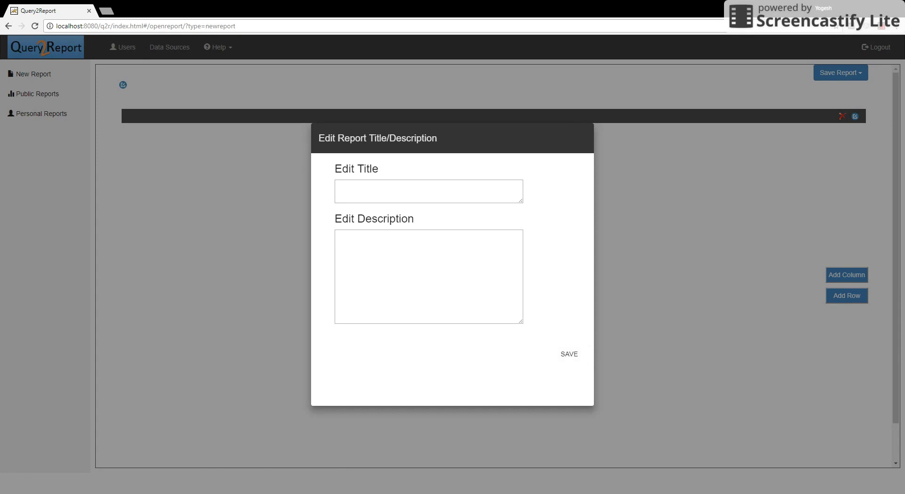
pyautogui.click(343, 192)
pyautogui.write('Employee Hire Summary')
pyautogui.click(359, 232)
pyautogui.write('Employee Hire Summary')
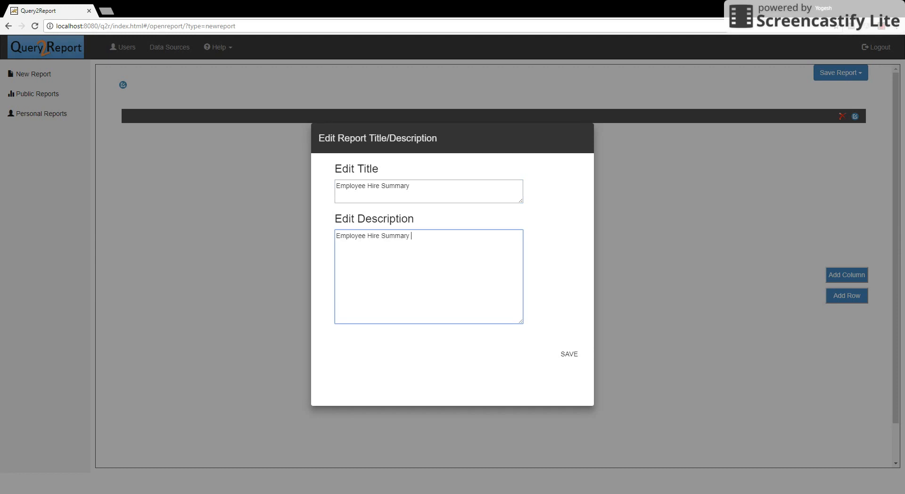
pyautogui.click(569, 354)
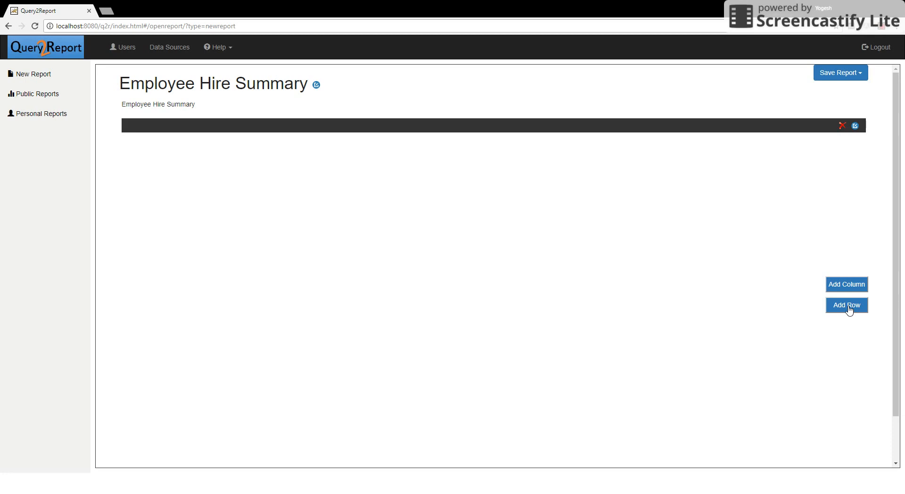
pyautogui.click(847, 305)
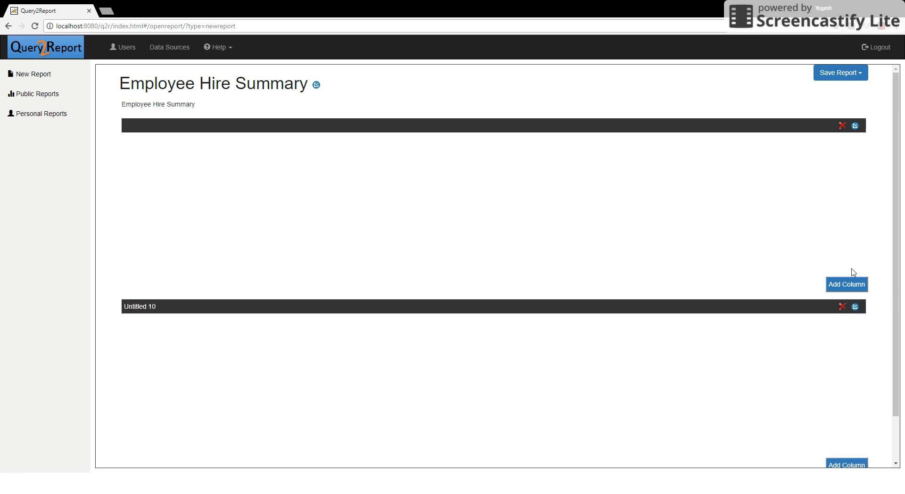
# Make the first element a Hiring Over Month and Year Column Chart of hires per year.
pyautogui.click(855, 127)
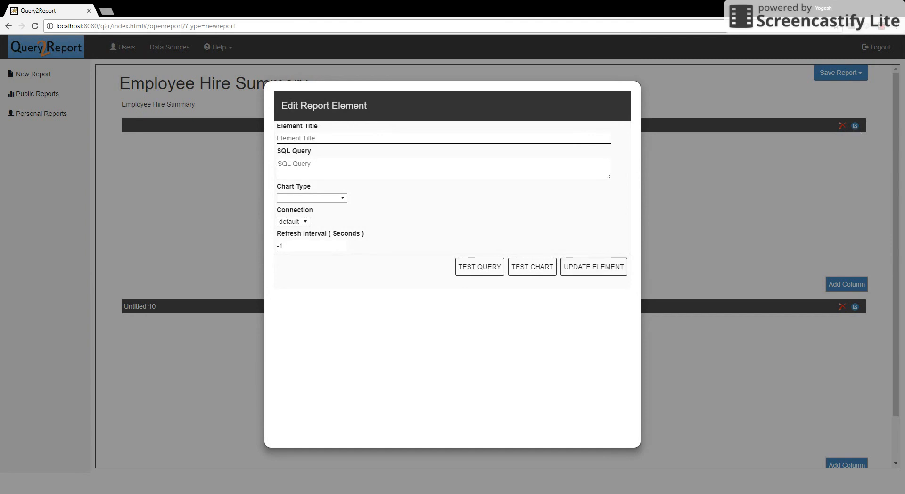
pyautogui.click(342, 138)
pyautogui.write('Hiring Over Month and Year')
pyautogui.hotkey('alt', 'Tab')
pyautogui.hotkey('alt', 'Tab')
pyautogui.click(317, 164)
pyautogui.write("select date_format(hire_date, '%Y') as hire_month,count(*) from employees.employees group by hire_month order by hire_date")
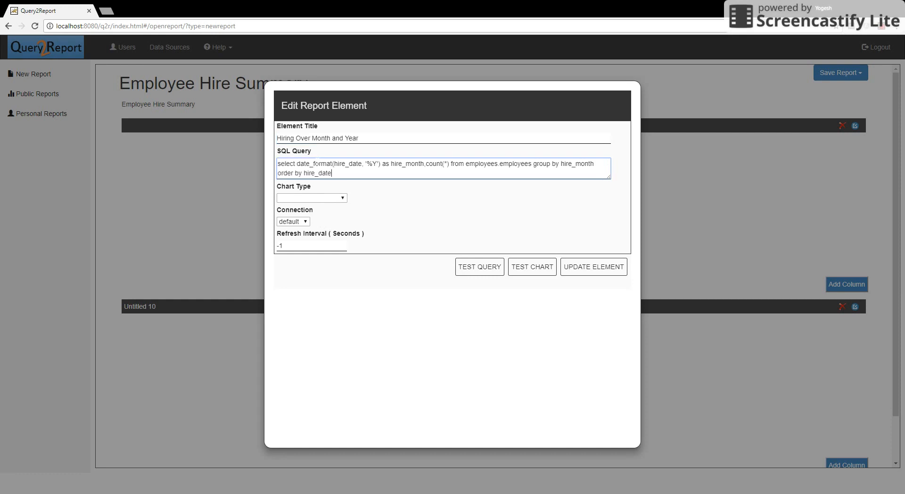
pyautogui.click(321, 198)
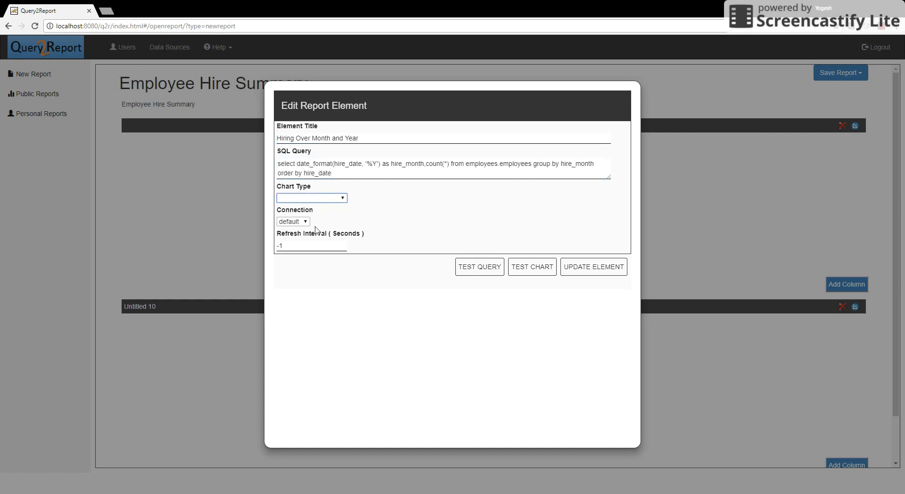
pyautogui.click(318, 306)
pyautogui.click(538, 268)
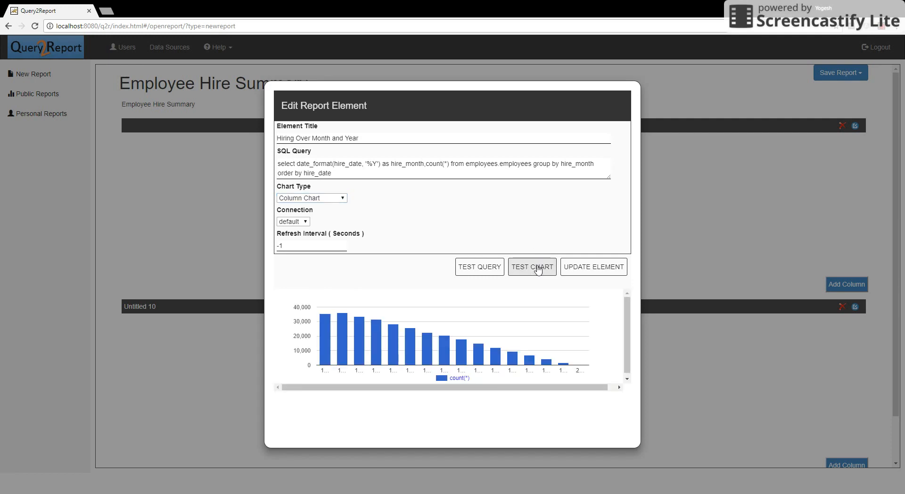
pyautogui.click(582, 268)
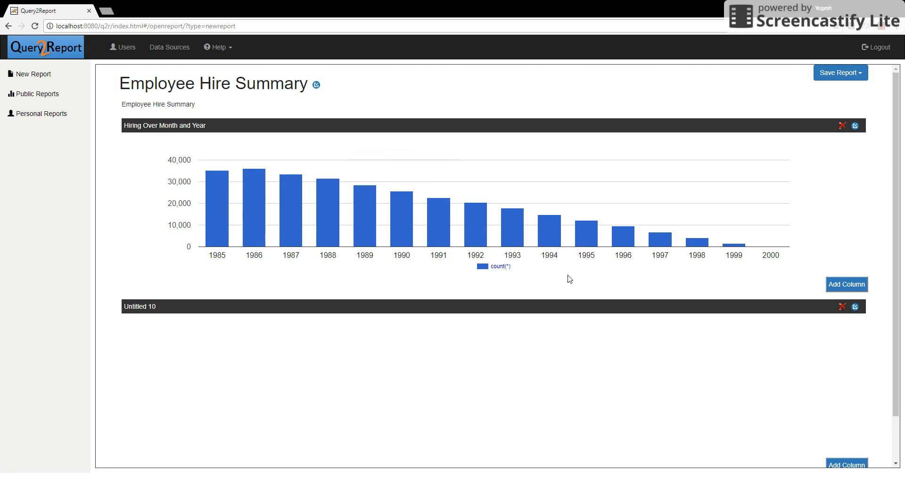
# Turn Untitled 10 into a renamed hires-per-year Table Chart element.
pyautogui.click(855, 307)
pyautogui.tripleClick(458, 138)
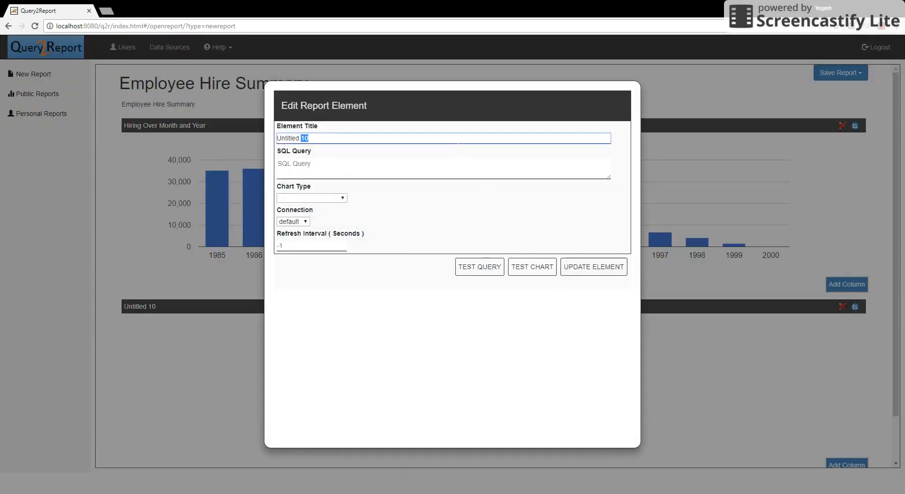
pyautogui.write('Hiring Over Month and Year - Table')
pyautogui.click(435, 171)
pyautogui.hotkey('alt', 'Tab')
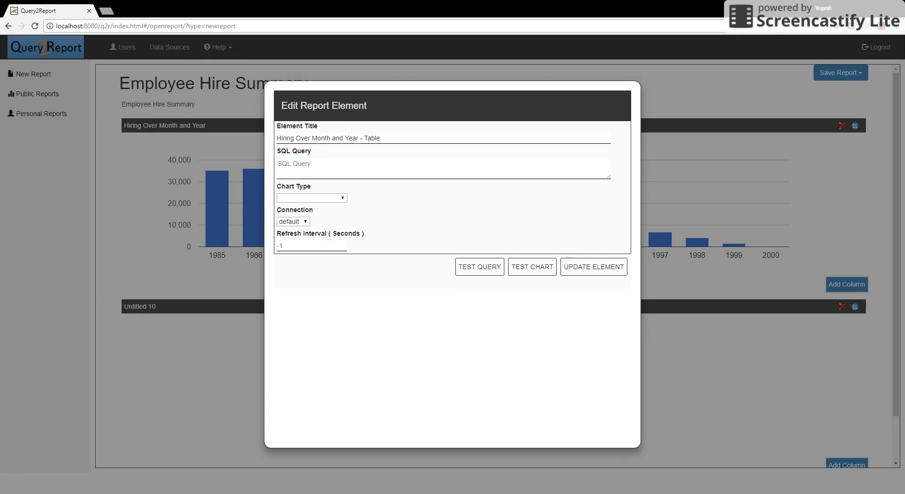
pyautogui.hotkey('alt', 'Tab')
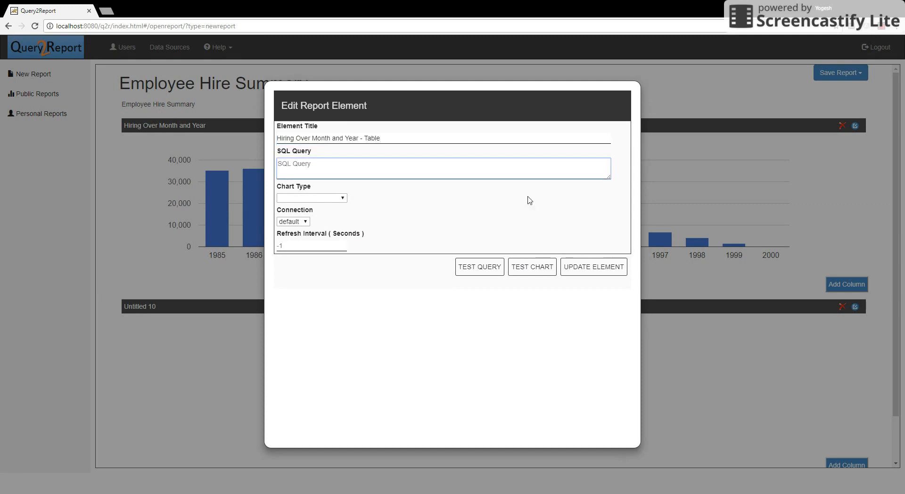
pyautogui.write("select date_format(hire_date, '%Y') as hire_month,count(*) from employees.employees group by hire_month order by hire_date desc")
pyautogui.click(338, 198)
pyautogui.click(321, 326)
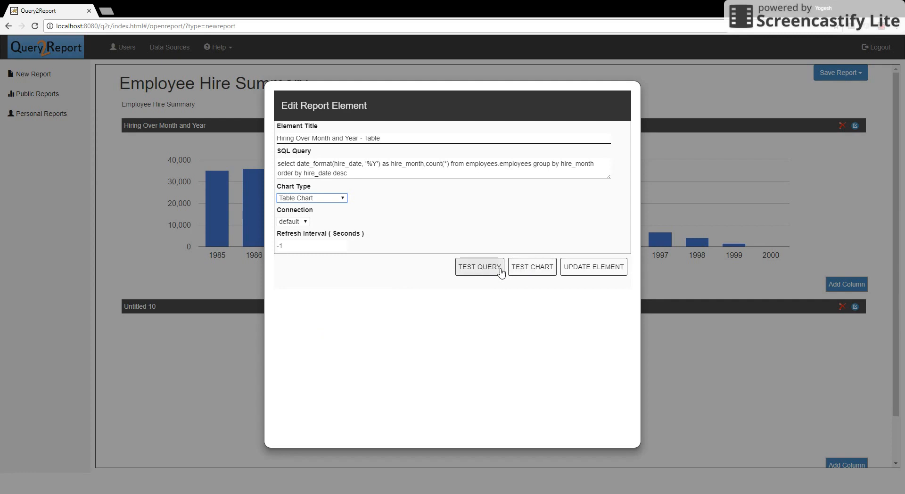
pyautogui.click(518, 272)
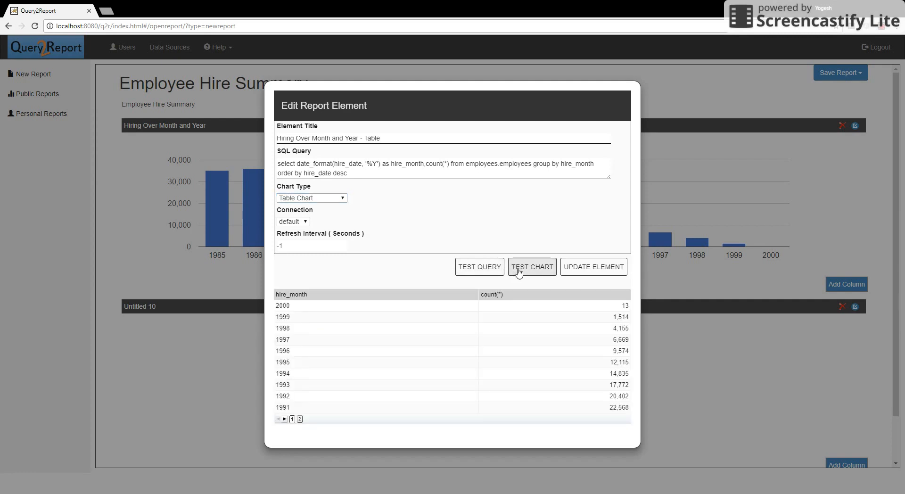
pyautogui.click(583, 268)
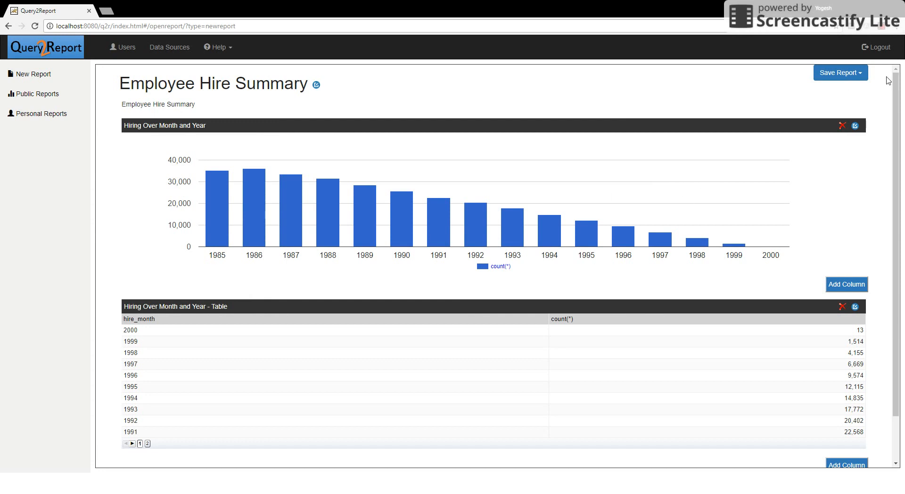
# Save the report to the Personal Folder and view it in Personal Reports.
pyautogui.click(842, 77)
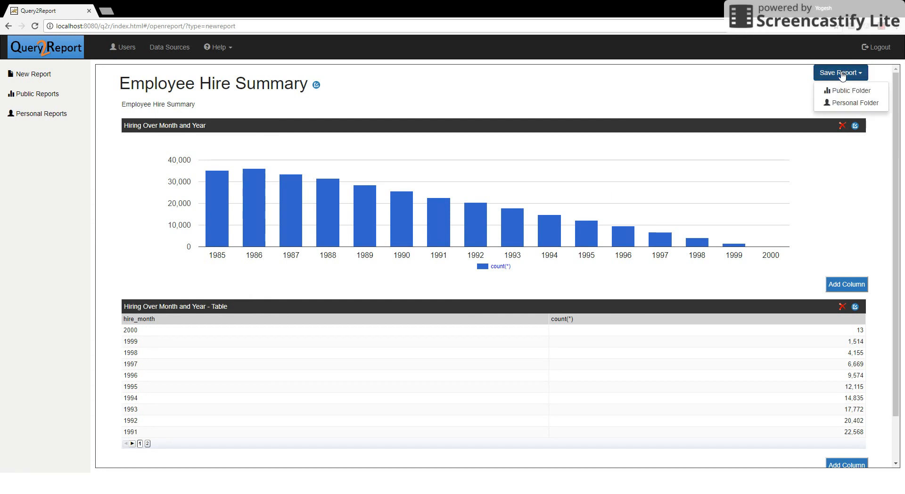
pyautogui.click(844, 103)
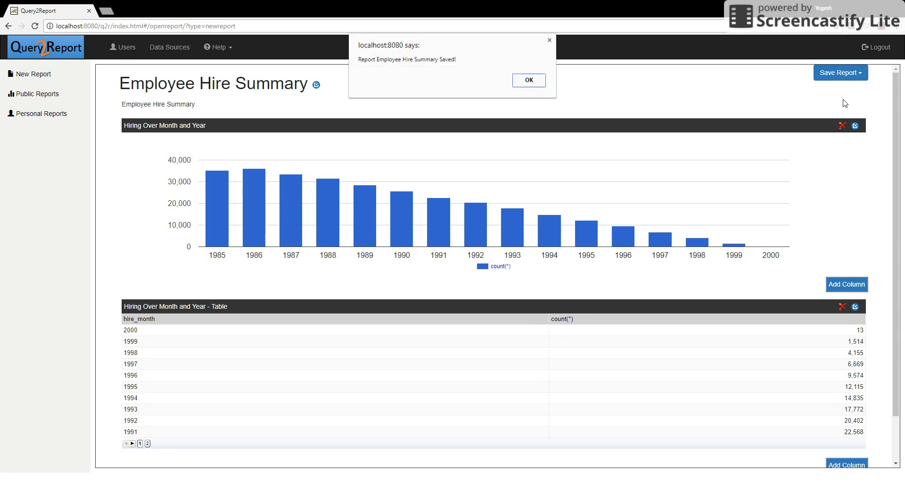
pyautogui.click(524, 80)
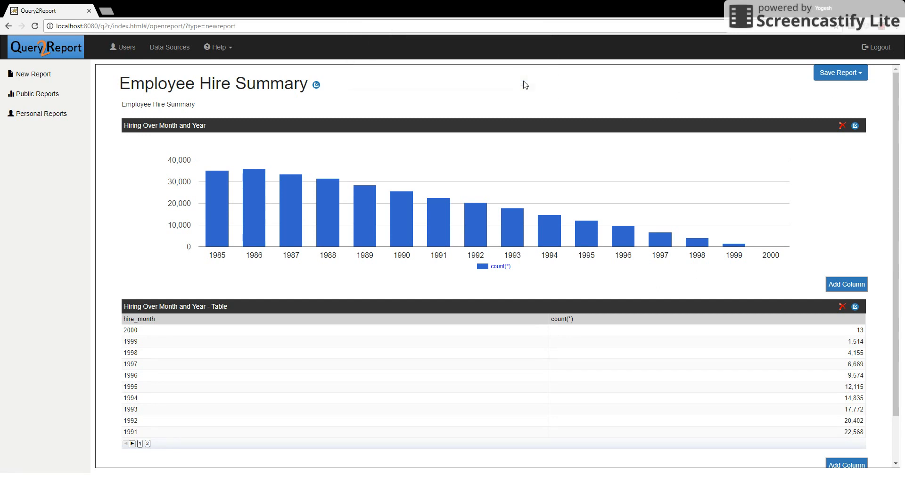
pyautogui.click(34, 118)
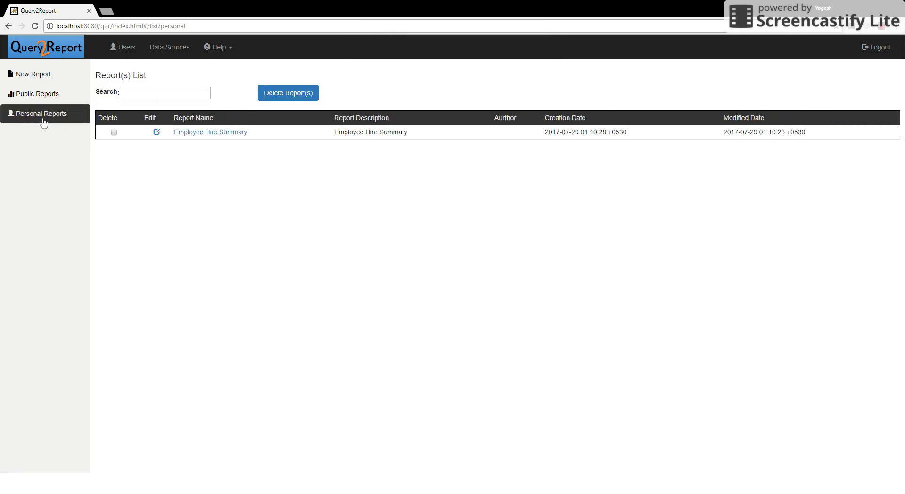
# Open the saved Employee Hire Summary report, then log out and return to the login page.
pyautogui.click(186, 134)
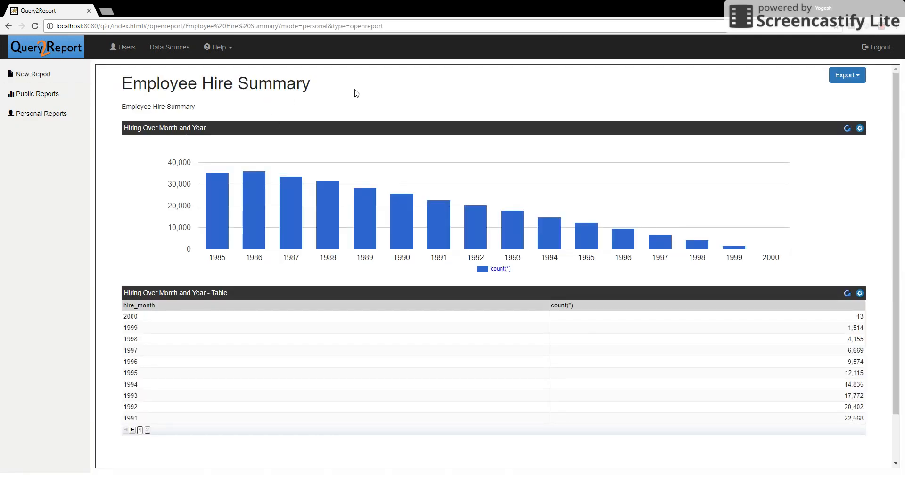
pyautogui.click(888, 56)
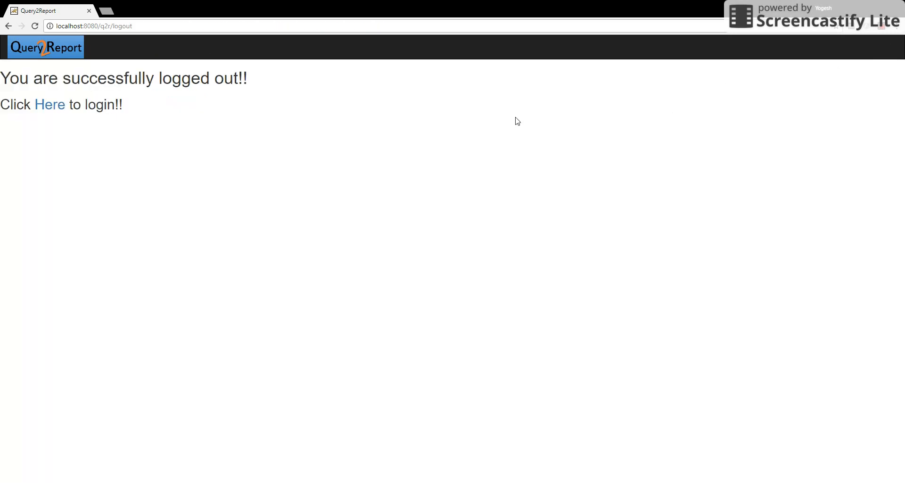
pyautogui.click(50, 108)
# Log in as a different user with that user's name and password.
pyautogui.click(404, 227)
pyautogui.write('user1')
pyautogui.press('Tab')
pyautogui.write('•••••')
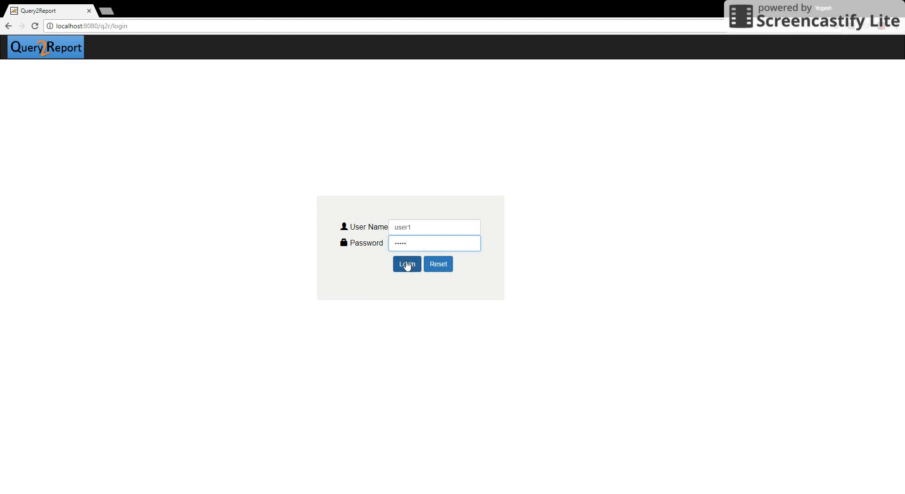
pyautogui.click(407, 264)
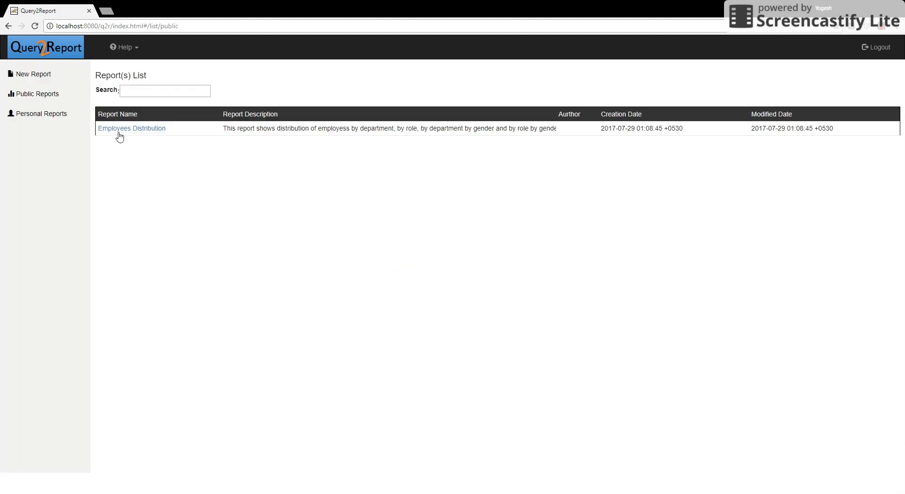
# Check personal and public reports, view Employees Distribution, then start a blank new report.
pyautogui.click(58, 115)
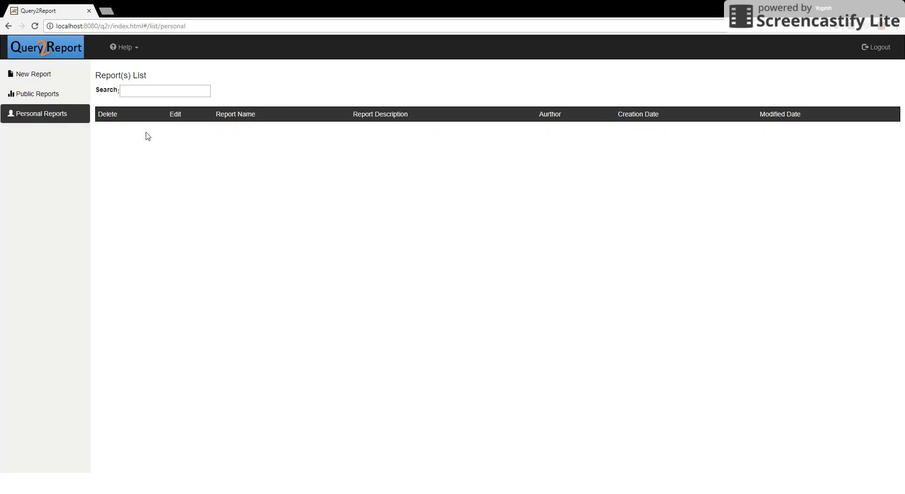
pyautogui.click(56, 96)
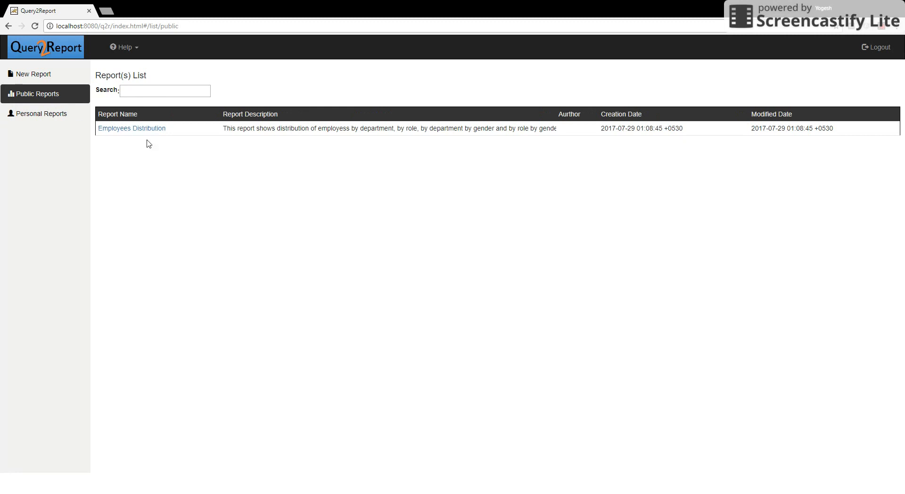
pyautogui.click(147, 129)
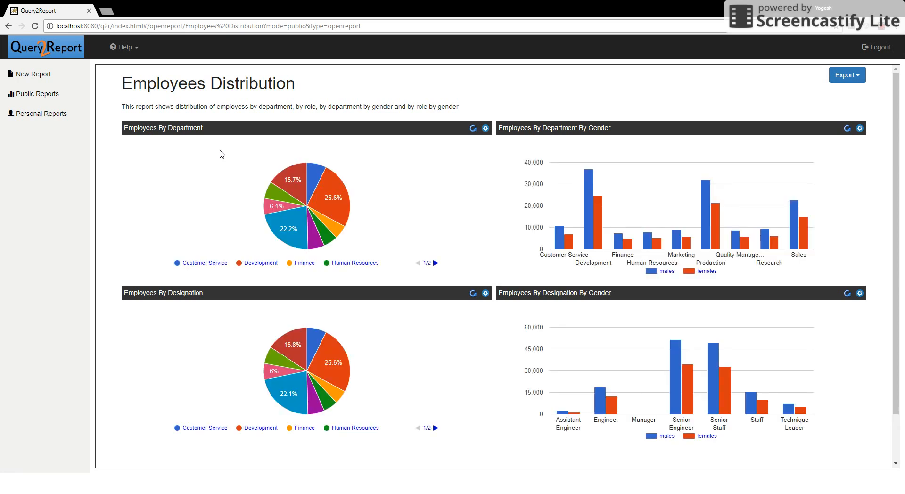
pyautogui.click(42, 79)
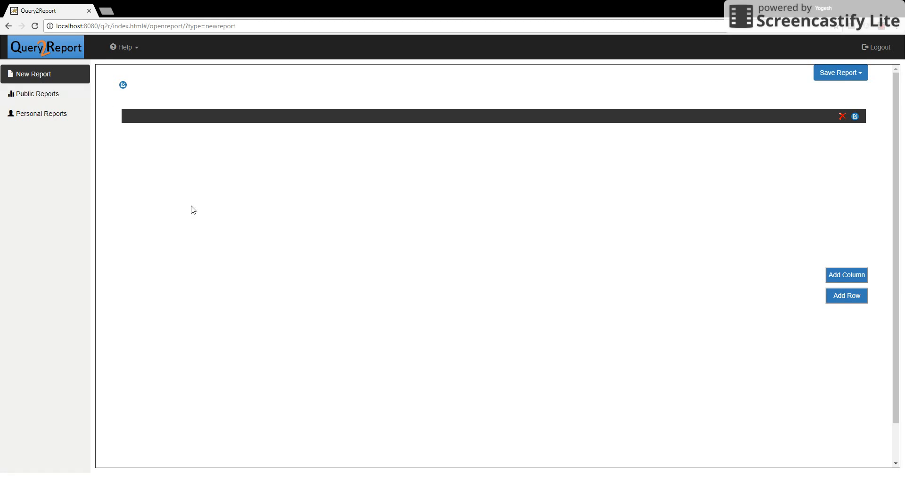
# Title the report 'Employee Hire Summary' with the description 'Employee Hire Summary'.
pyautogui.click(123, 85)
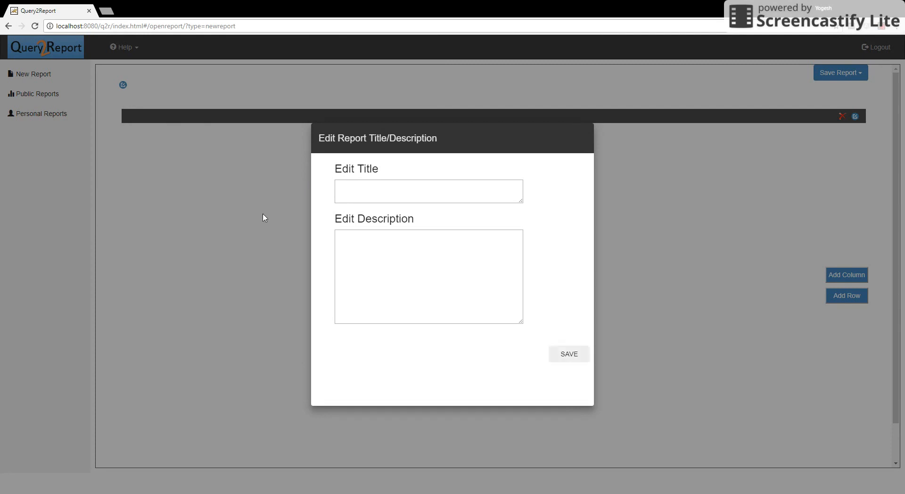
pyautogui.click(337, 186)
pyautogui.write('Employee Hire Summary')
pyautogui.click(361, 233)
pyautogui.write('Employee Hire Summary')
pyautogui.click(567, 354)
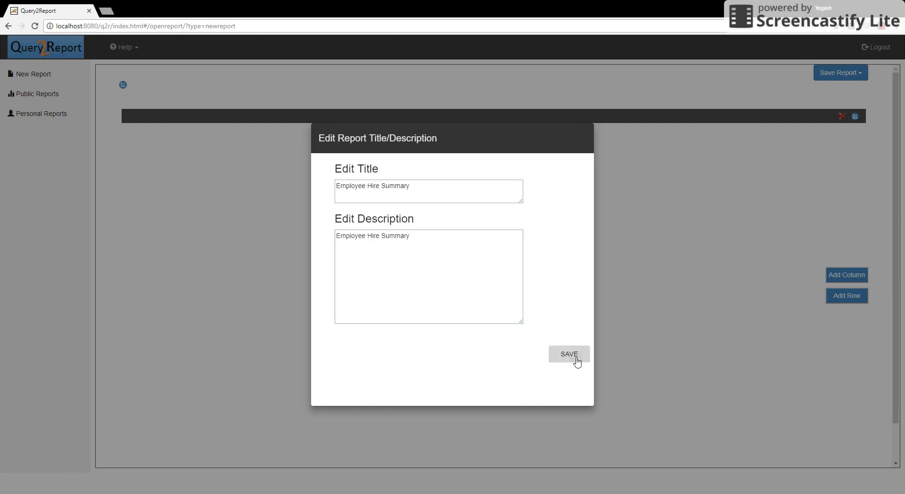
# Add a row and make the top element a 'Hiring Over Month and Year' Column Chart of hires per year.
pyautogui.click(846, 306)
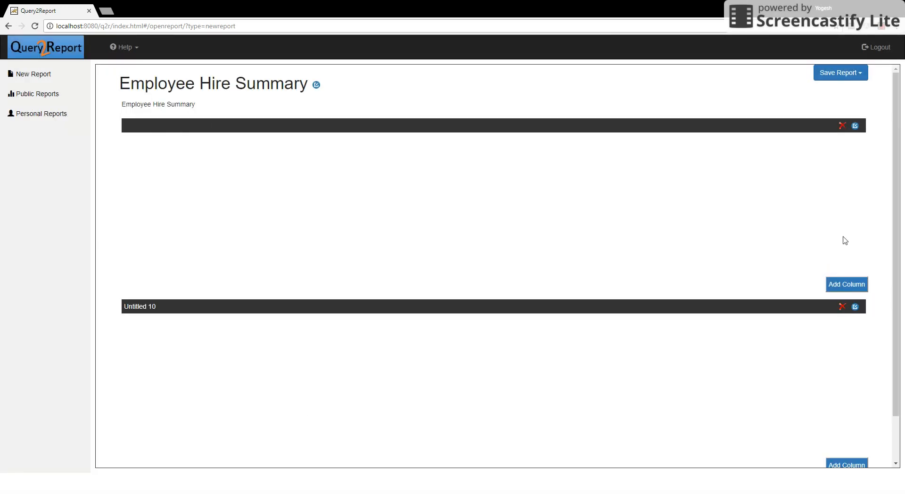
pyautogui.click(854, 125)
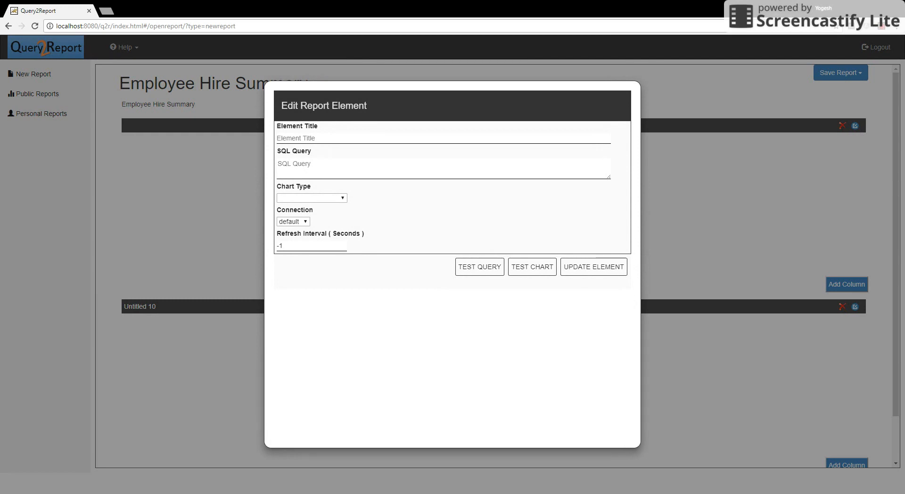
pyautogui.click(473, 138)
pyautogui.write('Hiring Over Month and Year')
pyautogui.click(473, 168)
pyautogui.hotkey('alt', 'Tab')
pyautogui.hotkey('alt', 'Tab')
pyautogui.write("select date_format(hire_date, '%Y') as hire_month,count(*) from employees.employees group by hire_month order by hire_date")
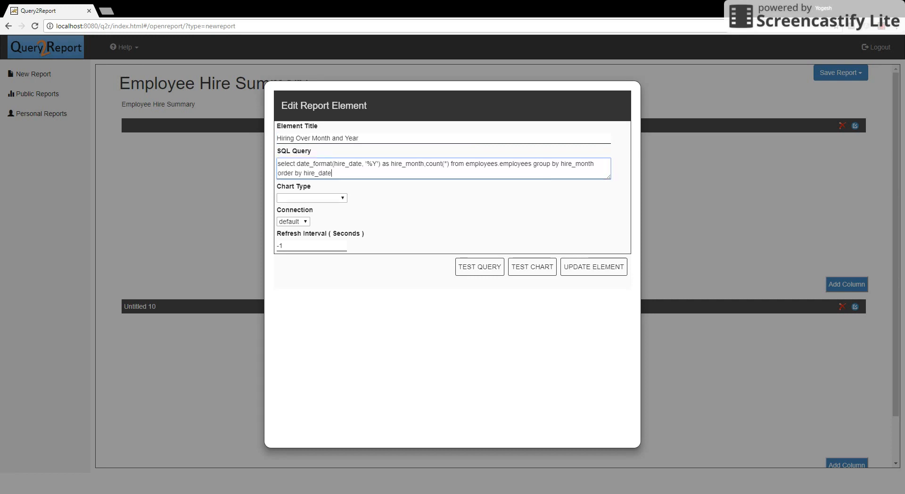
pyautogui.click(335, 198)
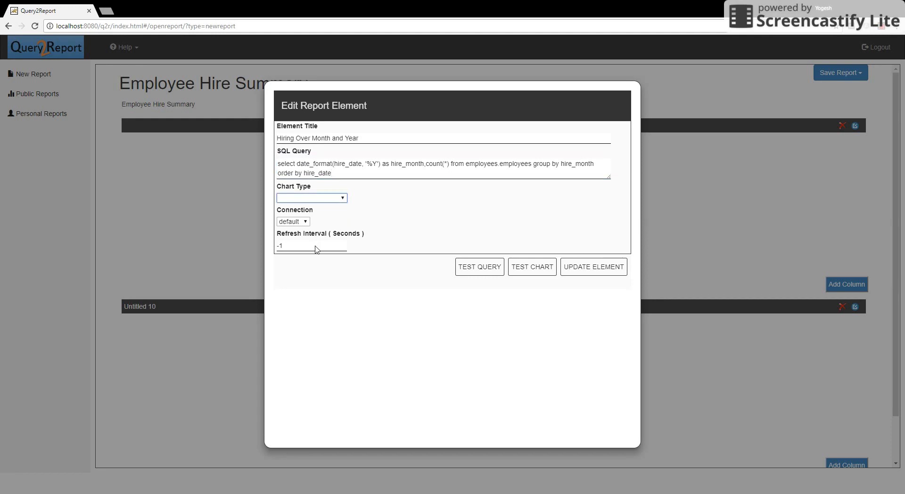
pyautogui.click(322, 306)
pyautogui.click(574, 270)
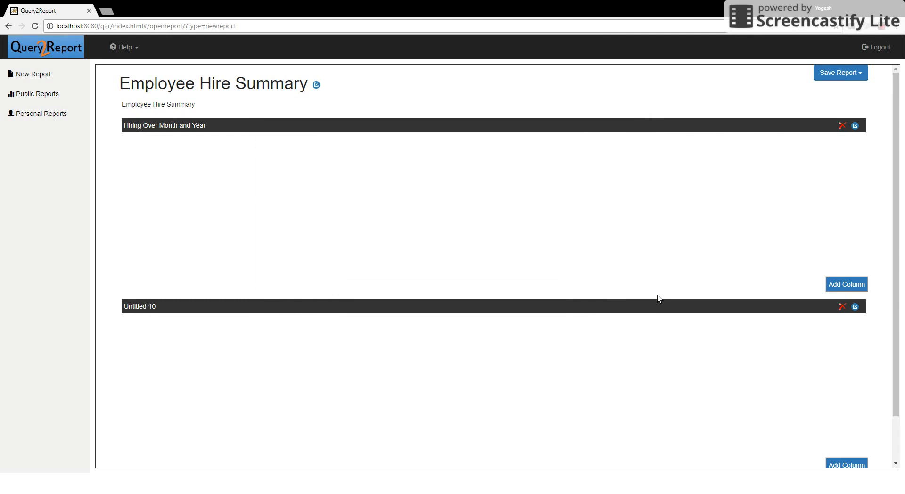
# Delete the empty Untitled 10 element and save the report to the personal folder.
pyautogui.click(842, 307)
pyautogui.click(843, 73)
pyautogui.click(846, 90)
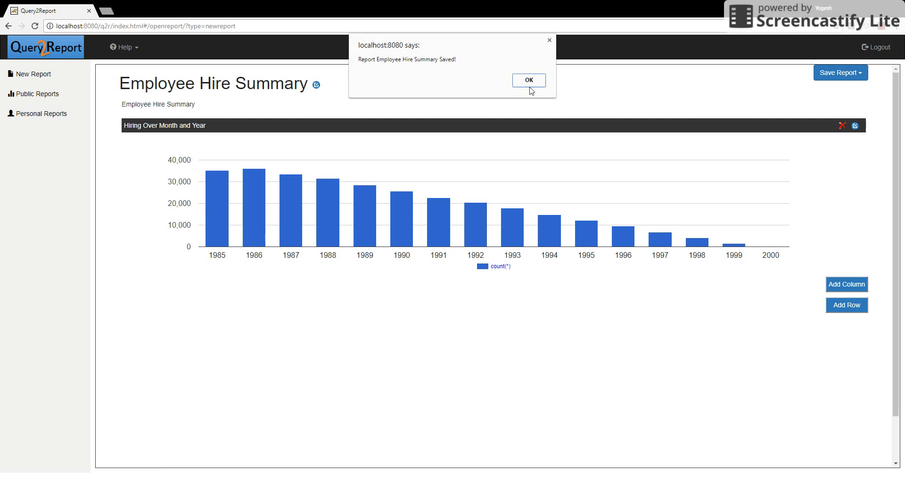
pyautogui.click(529, 81)
# Reopen Employee Hire Summary from personal reports and display its hiring data as a table.
pyautogui.click(43, 115)
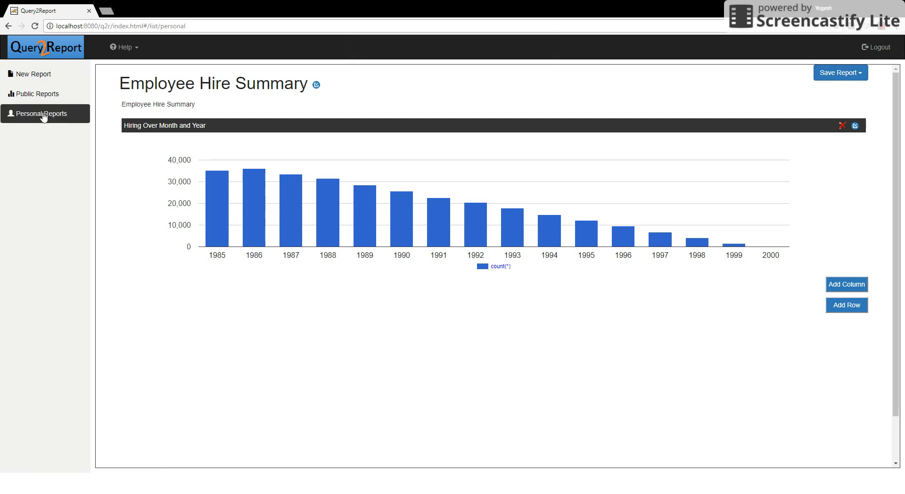
pyautogui.click(204, 127)
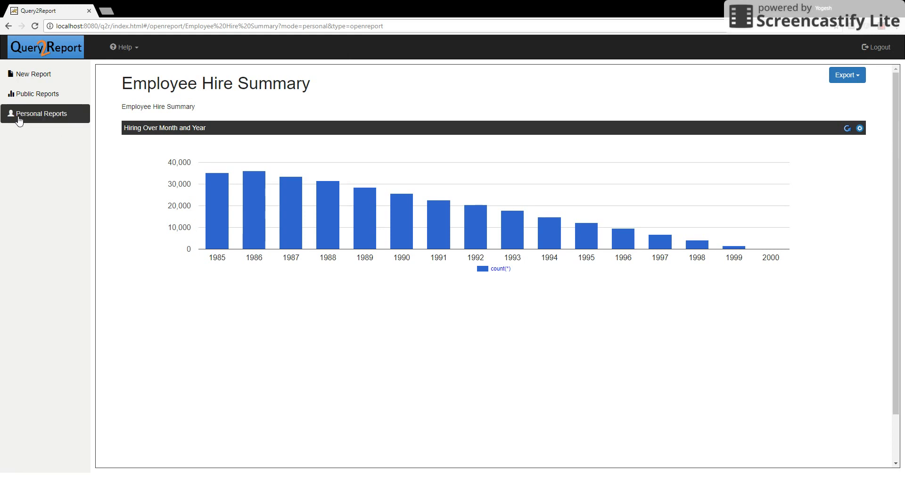
pyautogui.click(859, 129)
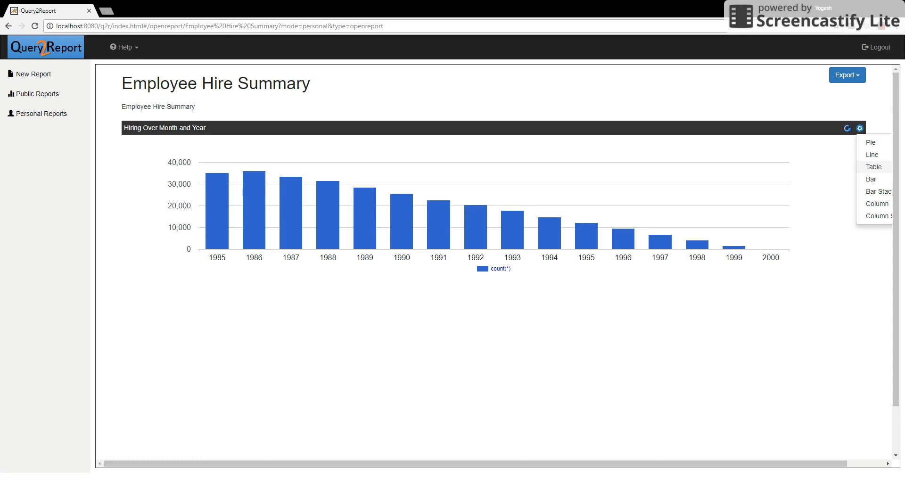
pyautogui.click(873, 167)
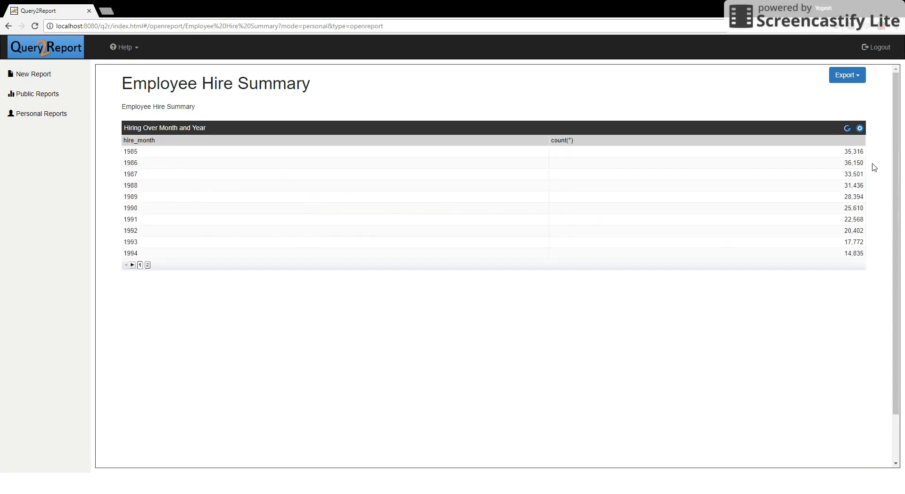